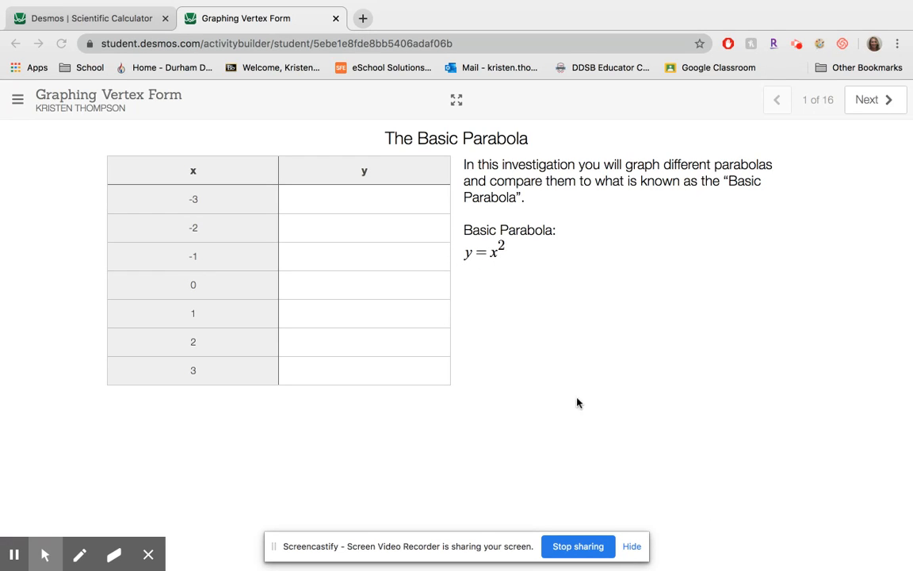
# Evaluate (−3)² in the Desmos scientific calculator and record 9 as the y-value for x = −3 in the Basic Parabola table.
pyautogui.click(632, 546)
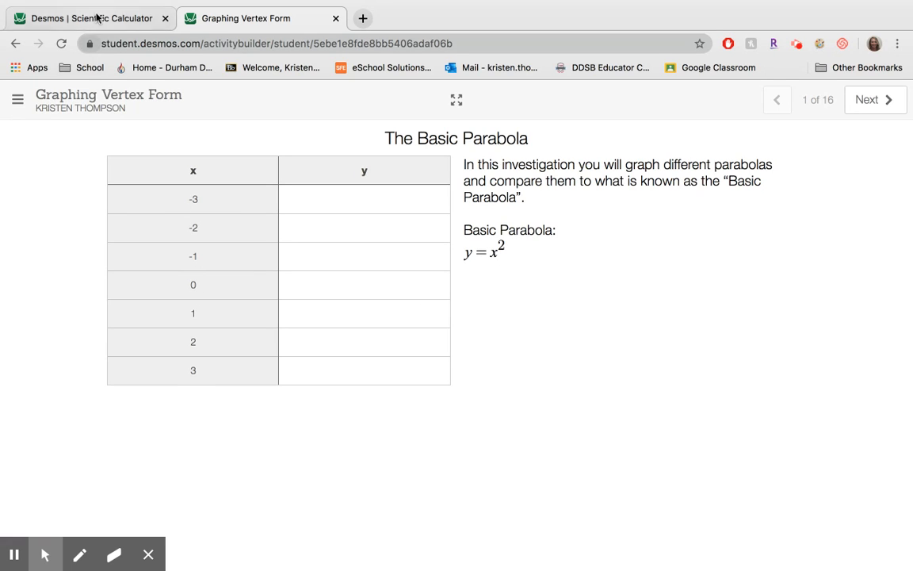
pyautogui.click(95, 17)
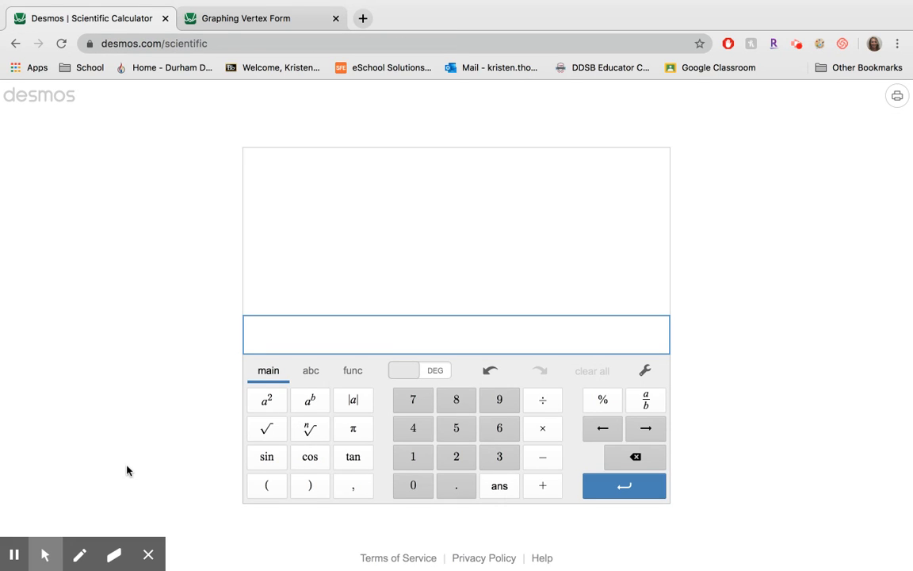
pyautogui.click(270, 488)
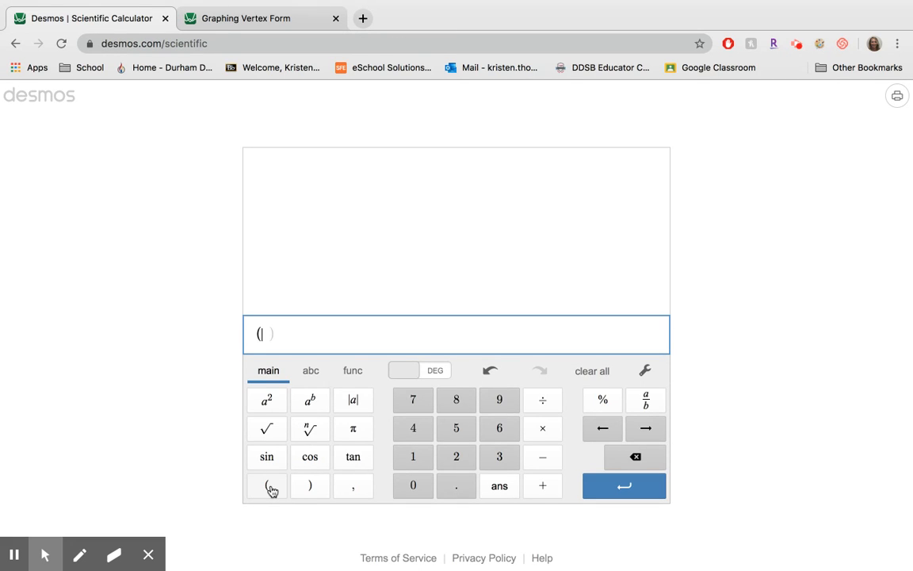
pyautogui.write('-3')
pyautogui.write(')')
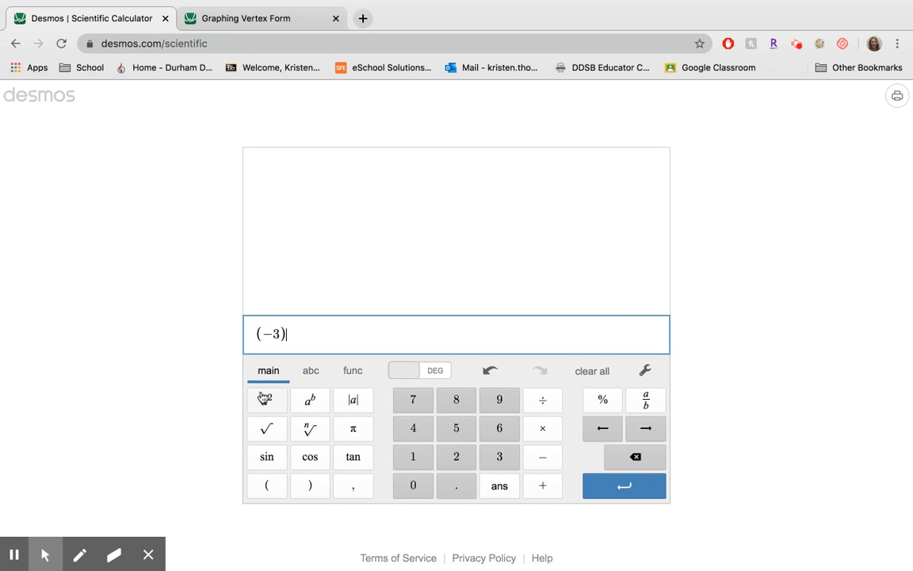
pyautogui.click(267, 404)
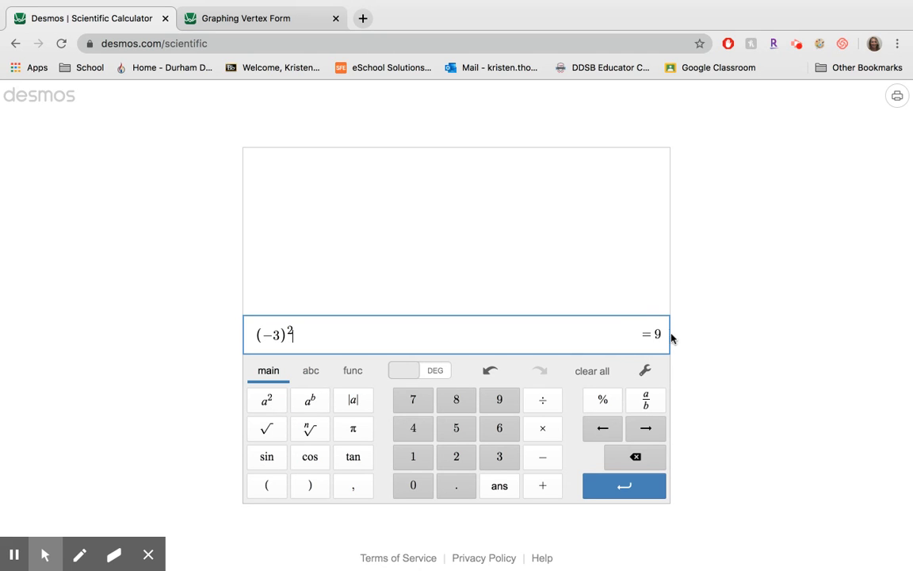
pyautogui.click(252, 19)
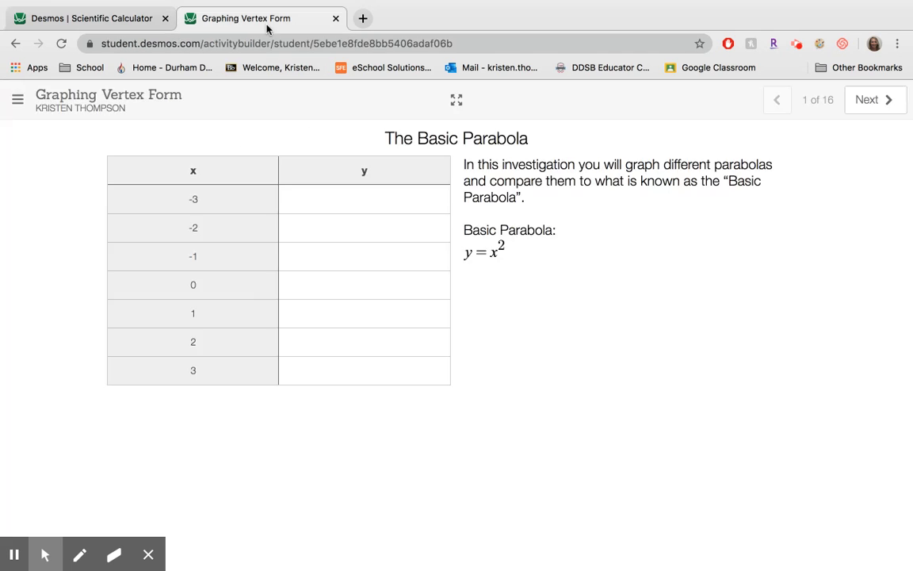
pyautogui.click(349, 198)
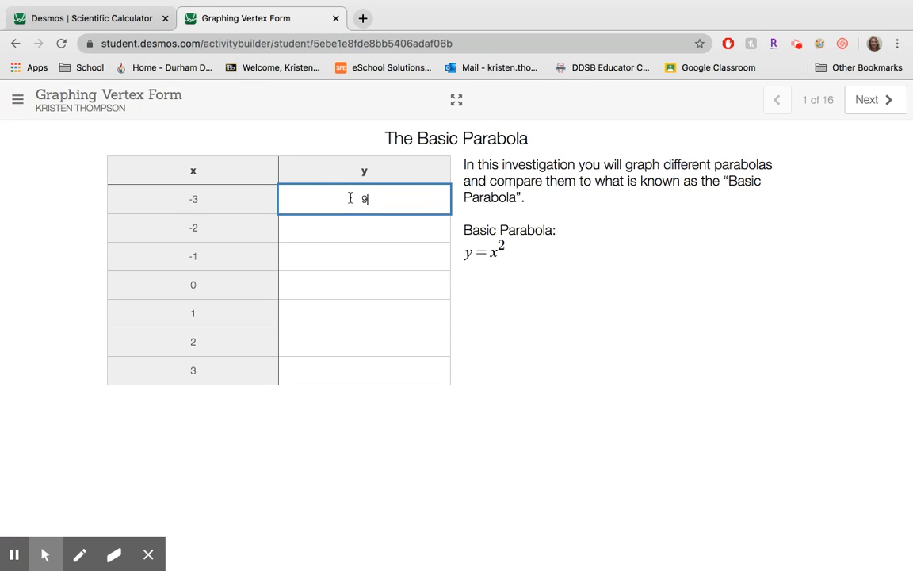
# Evaluate (−2)² in the scientific calculator and record 4 as the y-value for x = −2 in the activity table.
pyautogui.click(73, 20)
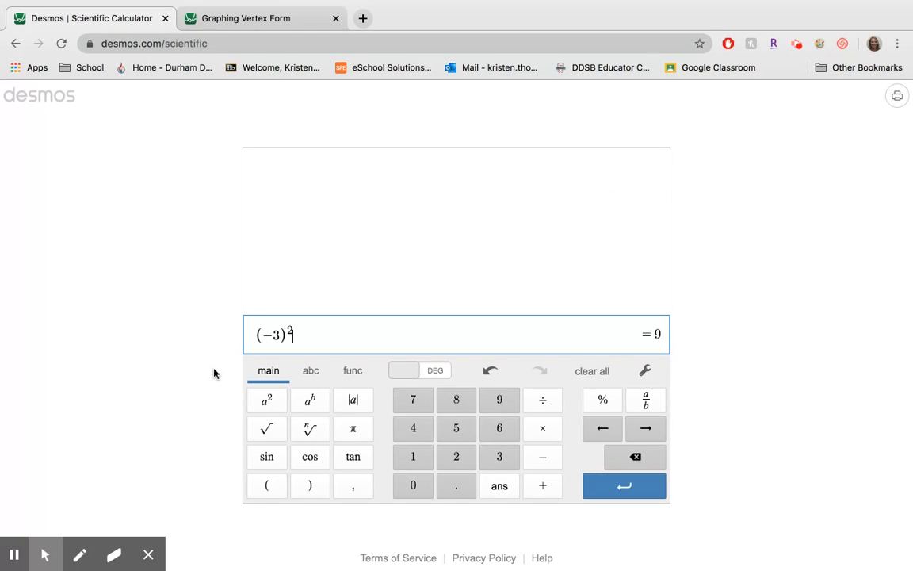
pyautogui.click(279, 334)
pyautogui.press('BackSpace')
pyautogui.write('2')
pyautogui.click(244, 29)
pyautogui.click(349, 238)
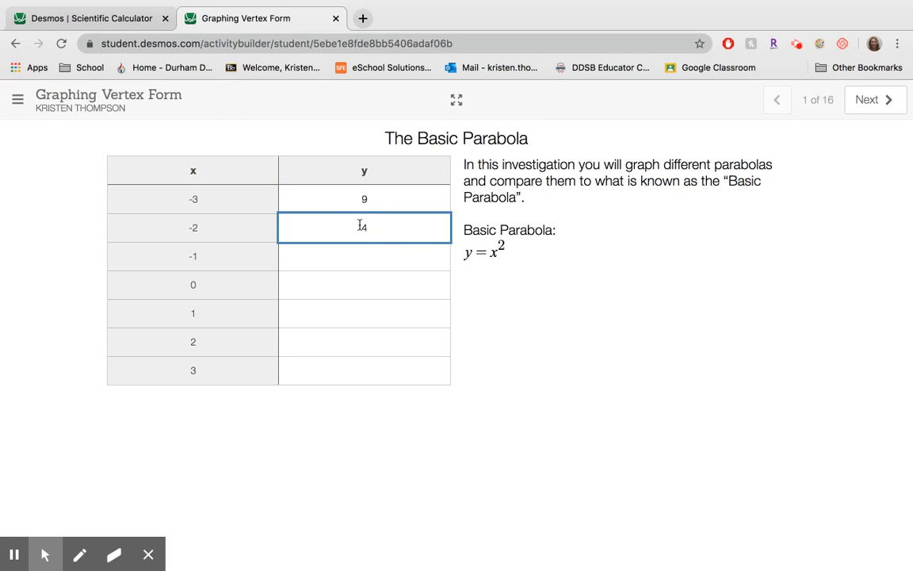
# Evaluate (−1)² in the scientific calculator and record 1 as the y-value for x = −1 in the activity table.
pyautogui.click(128, 19)
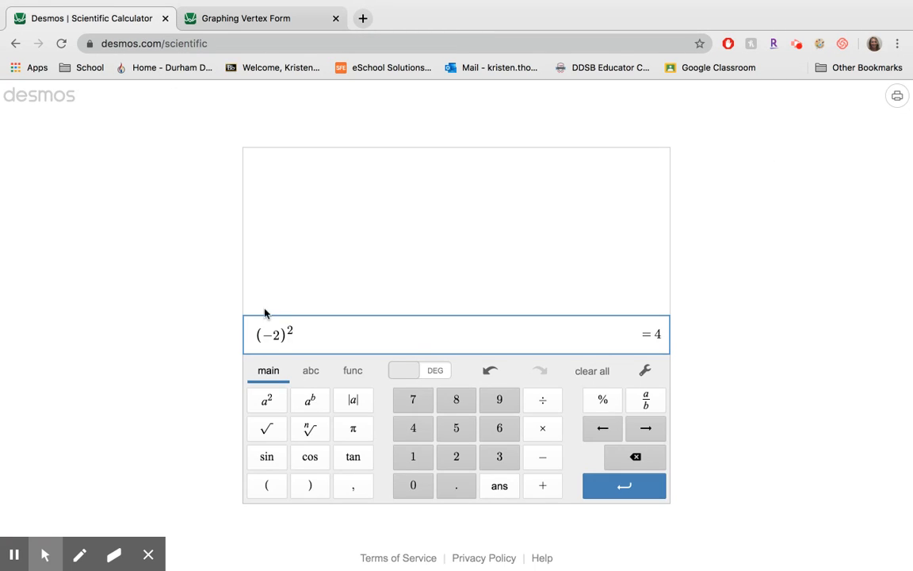
pyautogui.click(277, 337)
pyautogui.press('BackSpace')
pyautogui.write('1')
pyautogui.click(266, 21)
pyautogui.click(341, 260)
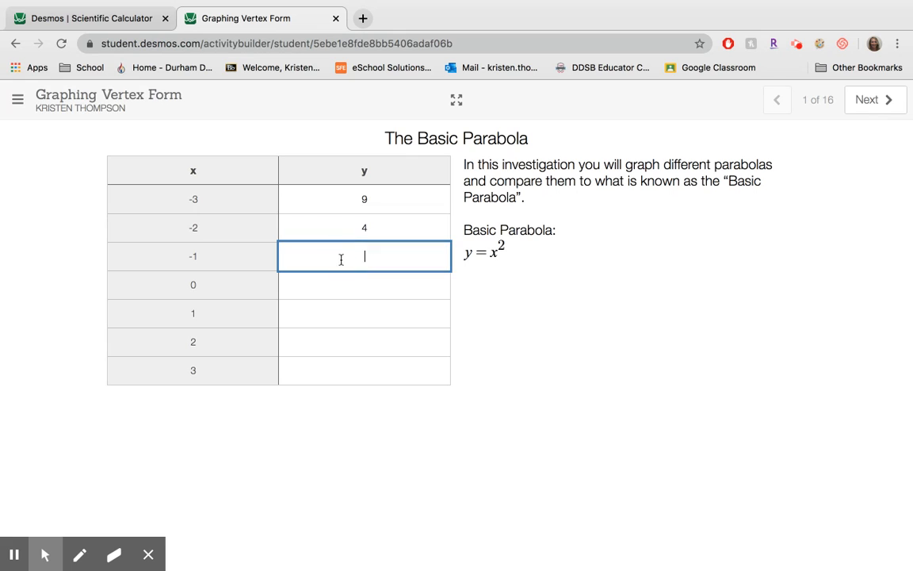
pyautogui.write('1')
# Evaluate (0)² in the scientific calculator and record 0 as the y-value for x = 0 in the activity table.
pyautogui.click(115, 24)
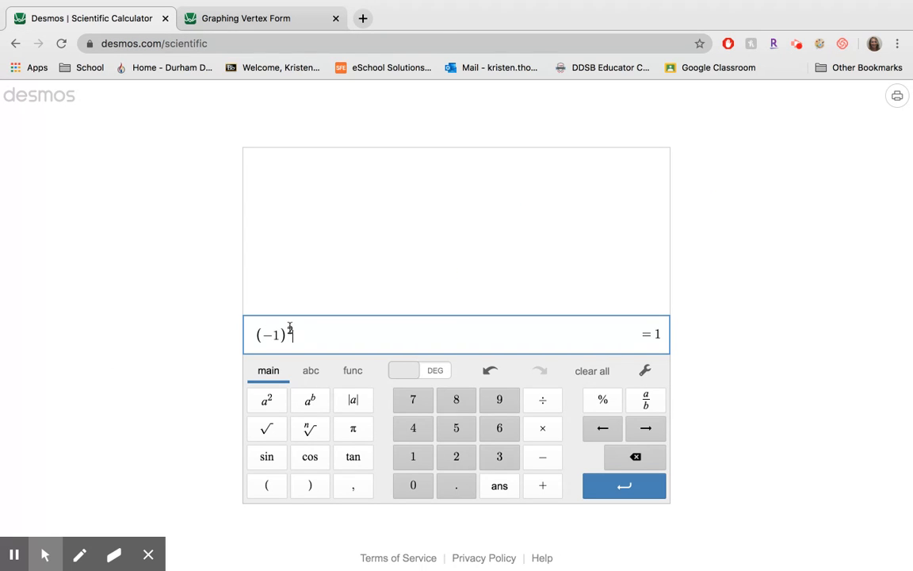
pyautogui.click(278, 335)
pyautogui.press('BackSpace')
pyautogui.press('BackSpace')
pyautogui.write('0')
pyautogui.click(244, 22)
pyautogui.click(360, 292)
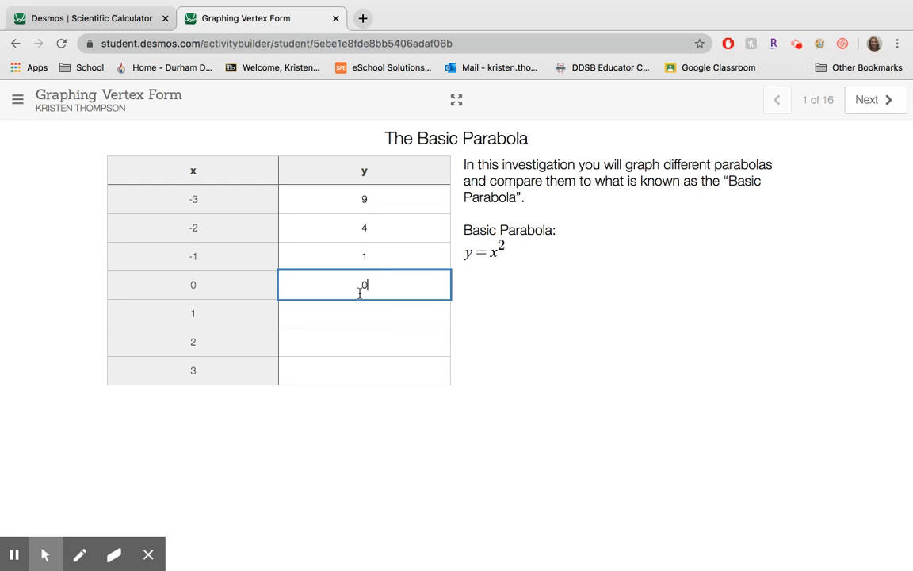
# Evaluate the squares of 1, 2 and 3 one after another in the scientific calculator.
pyautogui.click(123, 19)
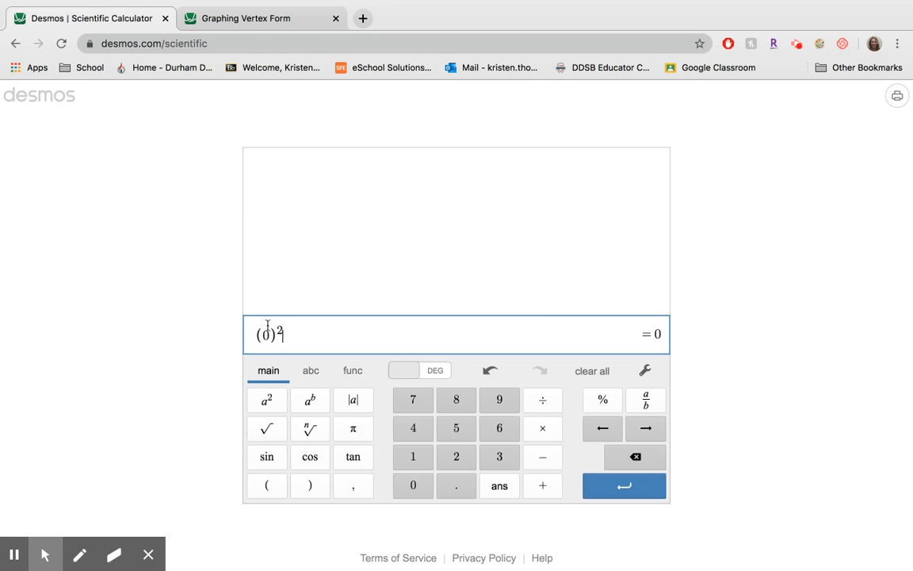
pyautogui.press('BackSpace')
pyautogui.write('1')
pyautogui.press('BackSpace')
pyautogui.write('2')
pyautogui.press('BackSpace')
pyautogui.write('3')
# Complete the Basic Parabola table in the activity with y-values 1, 4 and 9 for x = 1, 2 and 3.
pyautogui.click(207, 20)
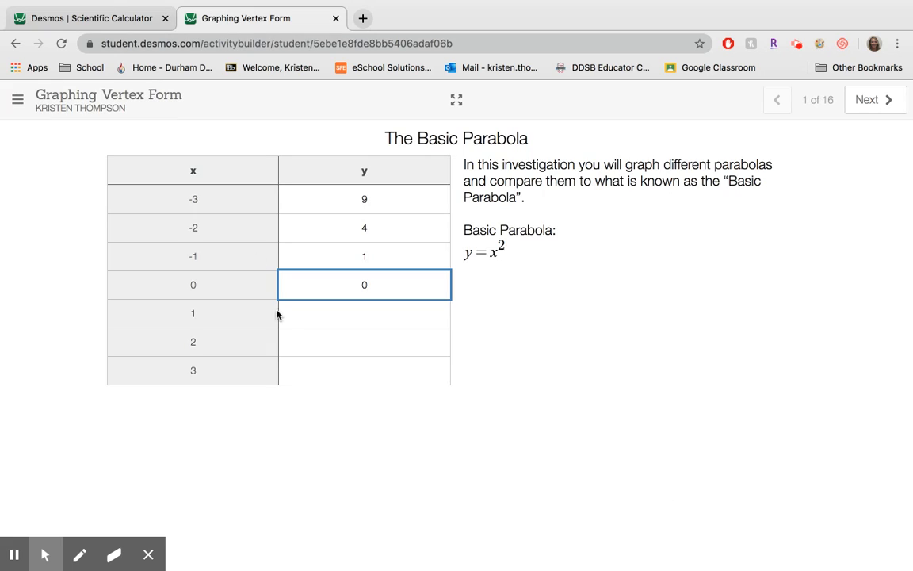
pyautogui.click(337, 316)
pyautogui.write('1')
pyautogui.click(363, 359)
pyautogui.click(364, 343)
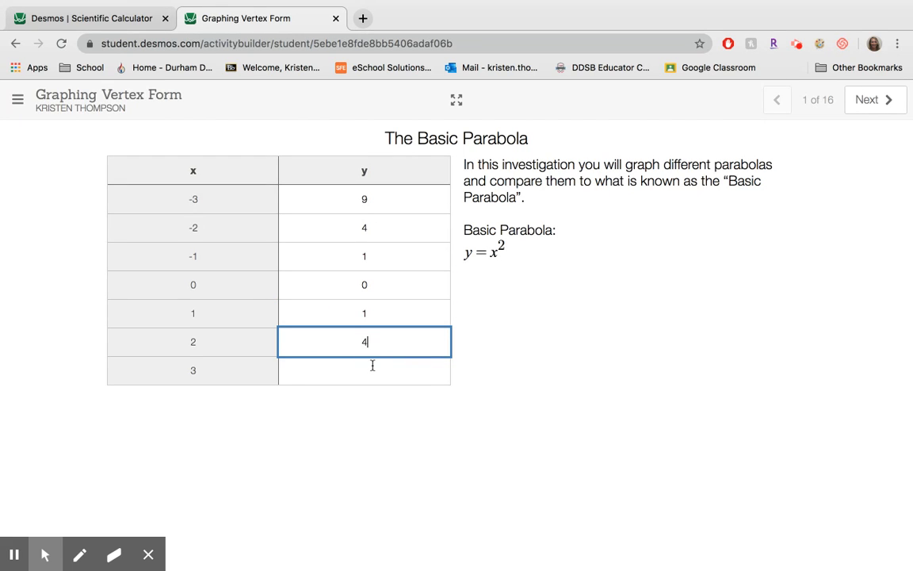
pyautogui.click(372, 366)
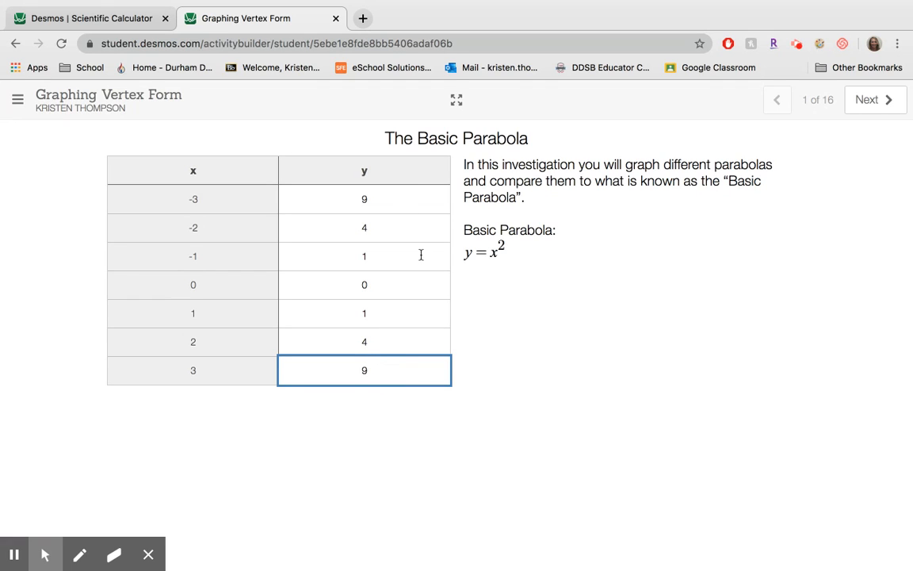
pyautogui.click(508, 357)
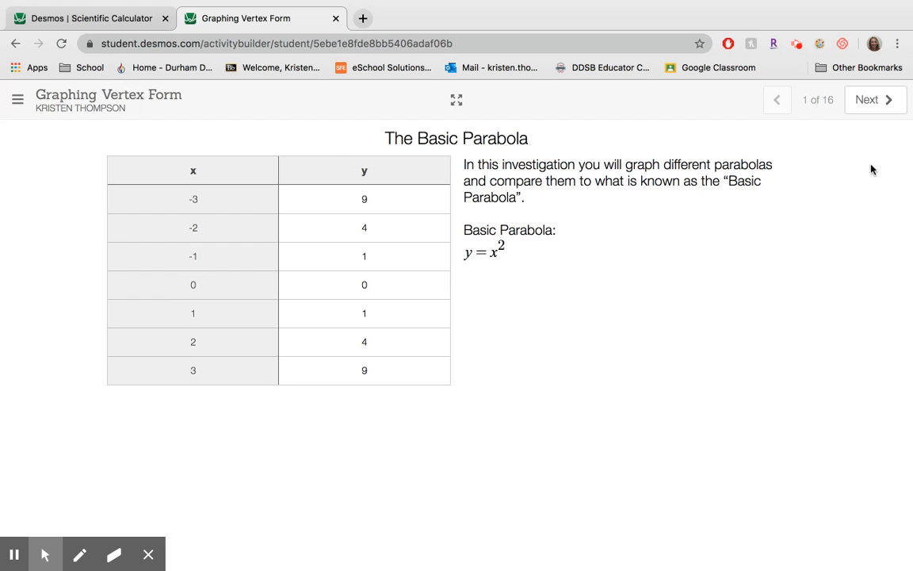
# On activity screen 2, plot the points for x = −3 to 0 by entering y-values 9, 4, 1 and 0 in the table.
pyautogui.click(868, 112)
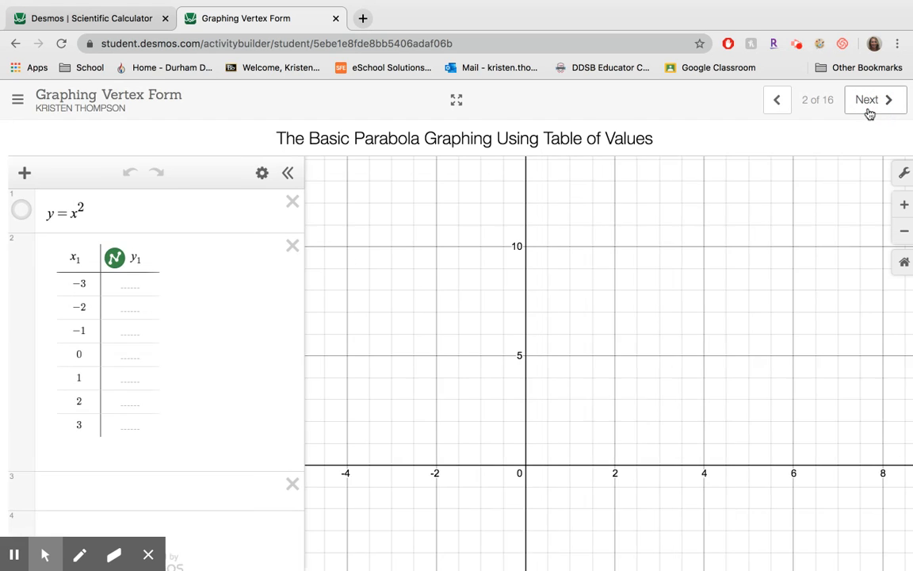
pyautogui.click(132, 278)
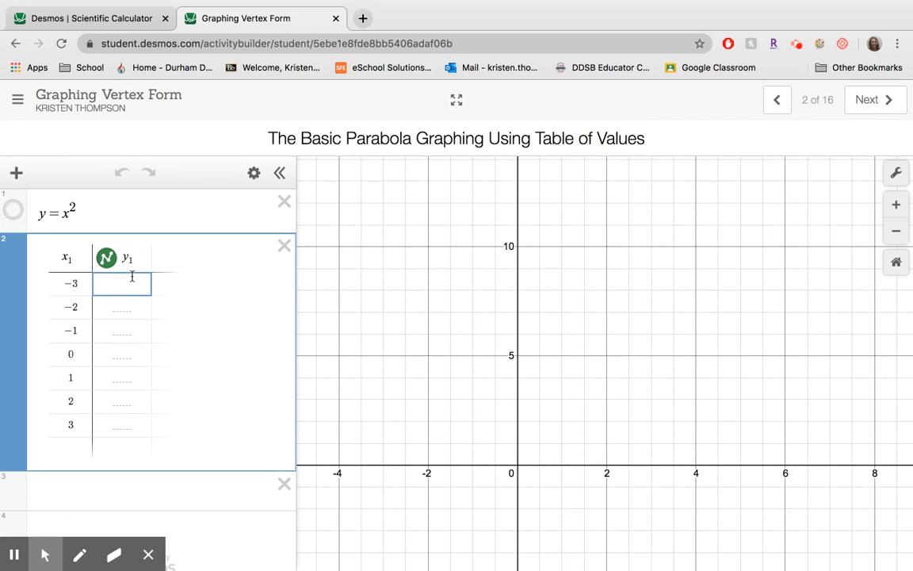
pyautogui.write('9')
pyautogui.click(123, 307)
pyautogui.write('4')
pyautogui.click(124, 330)
pyautogui.write('2')
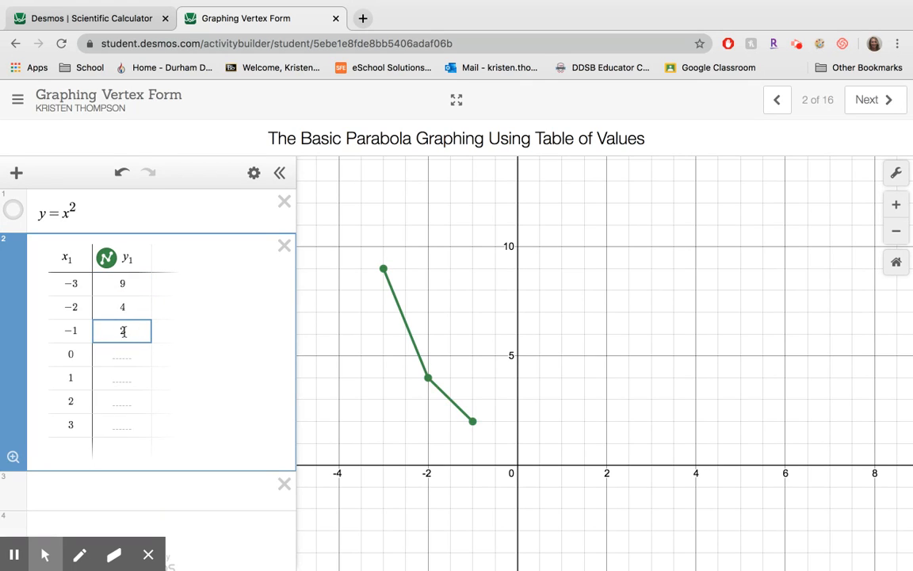
pyautogui.press('BackSpace')
pyautogui.write('1')
pyautogui.click(124, 354)
pyautogui.write('0')
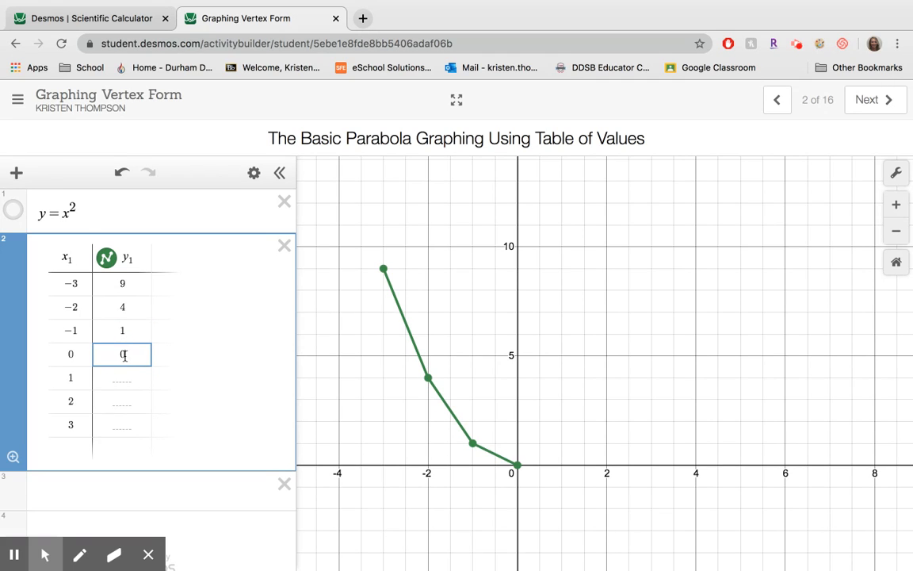
# Plot the remaining points for x = 1, 2 and 3 by entering y-values 1, 4 and 9 in the table.
pyautogui.click(125, 378)
pyautogui.write('1')
pyautogui.click(125, 403)
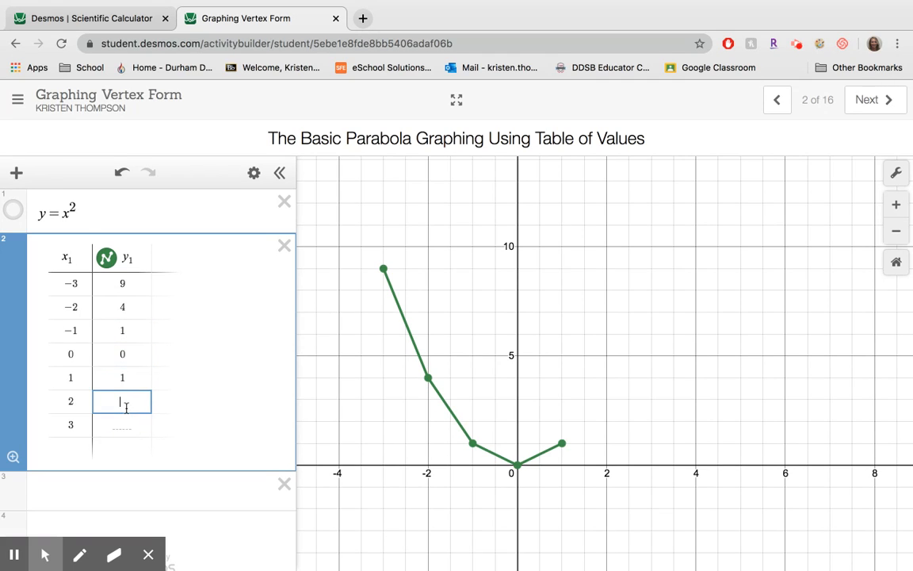
pyautogui.write('4')
pyautogui.click(126, 425)
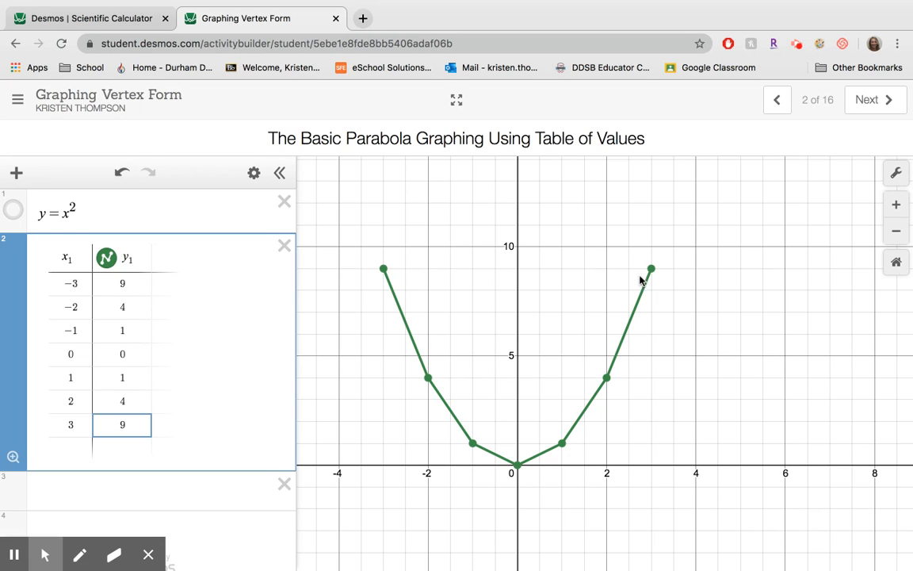
# On activity screen 3, enter (0,0) as the vertex of the basic parabola.
pyautogui.click(873, 104)
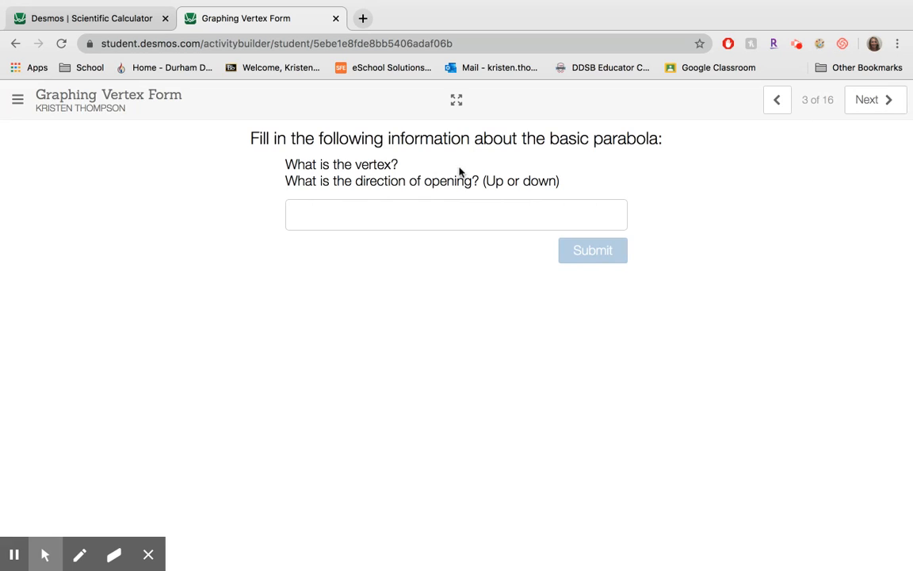
pyautogui.click(443, 222)
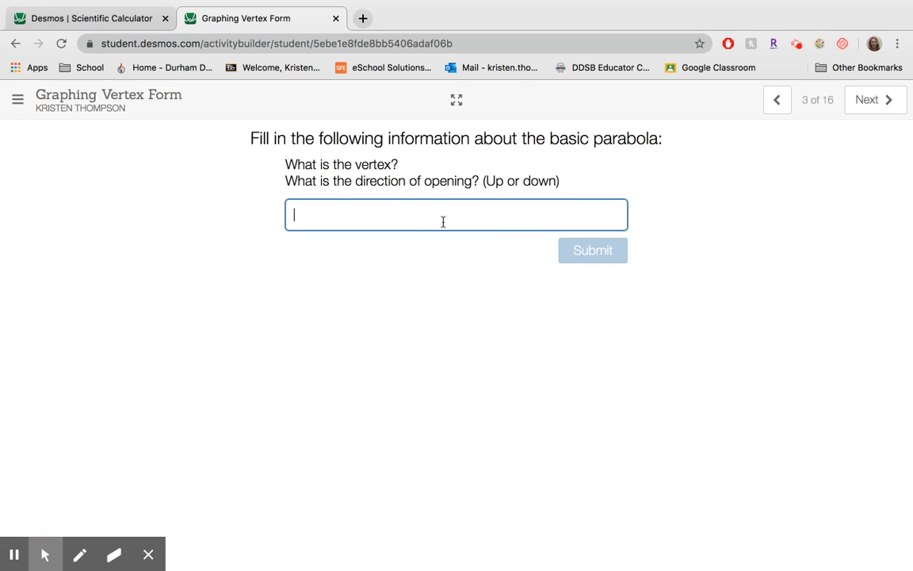
pyautogui.write('(')
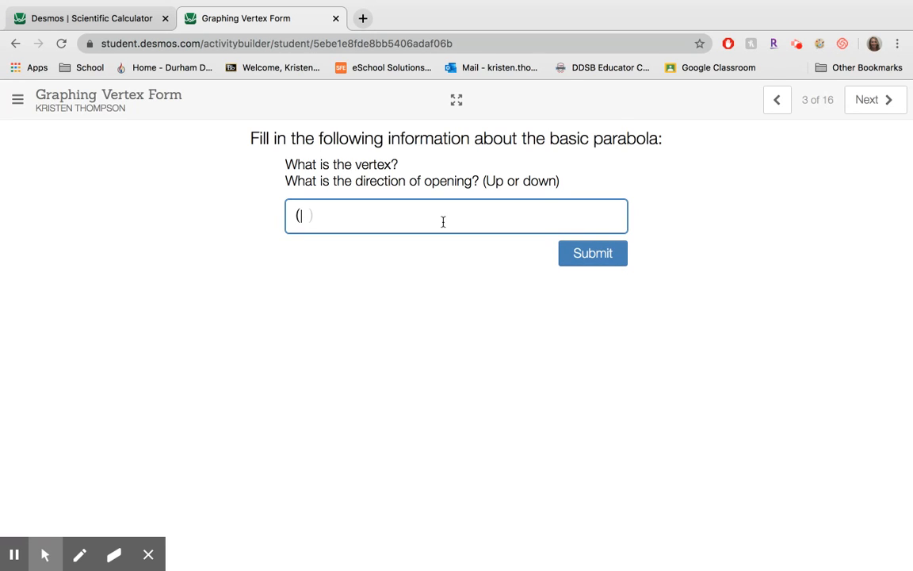
pyautogui.write('0,0')
# Check the opening direction on the previous screen's graph, add UP after the vertex in the answer, and submit it.
pyautogui.click(767, 111)
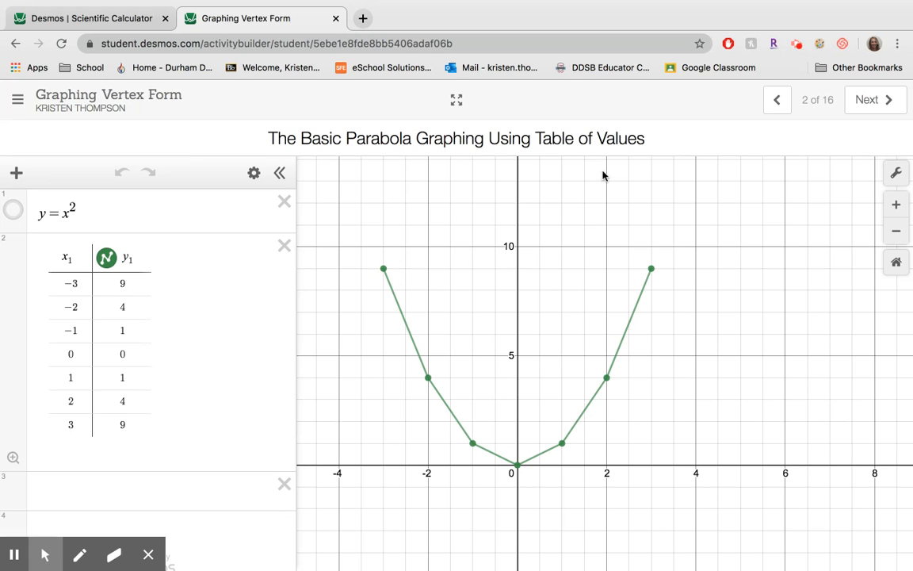
pyautogui.click(860, 103)
pyautogui.click(432, 208)
pyautogui.write('UP')
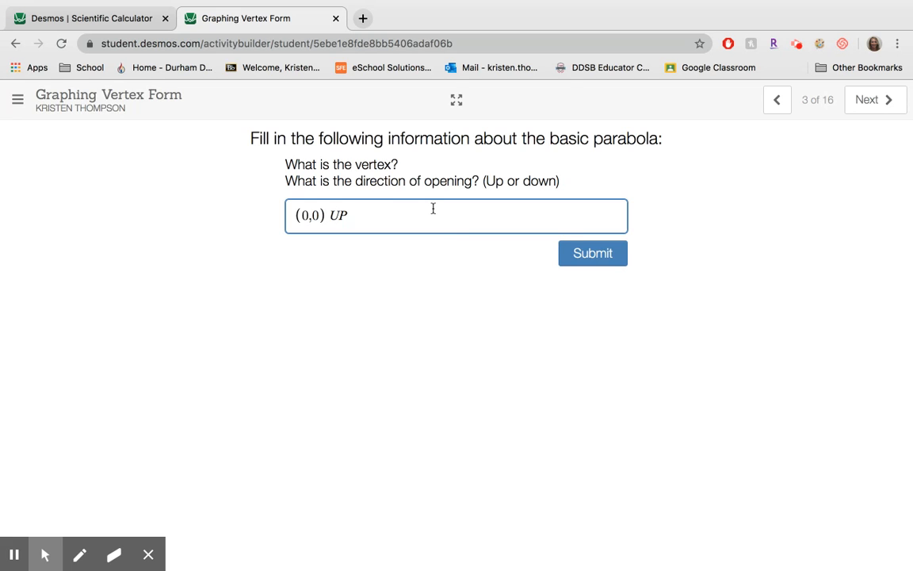
pyautogui.click(603, 258)
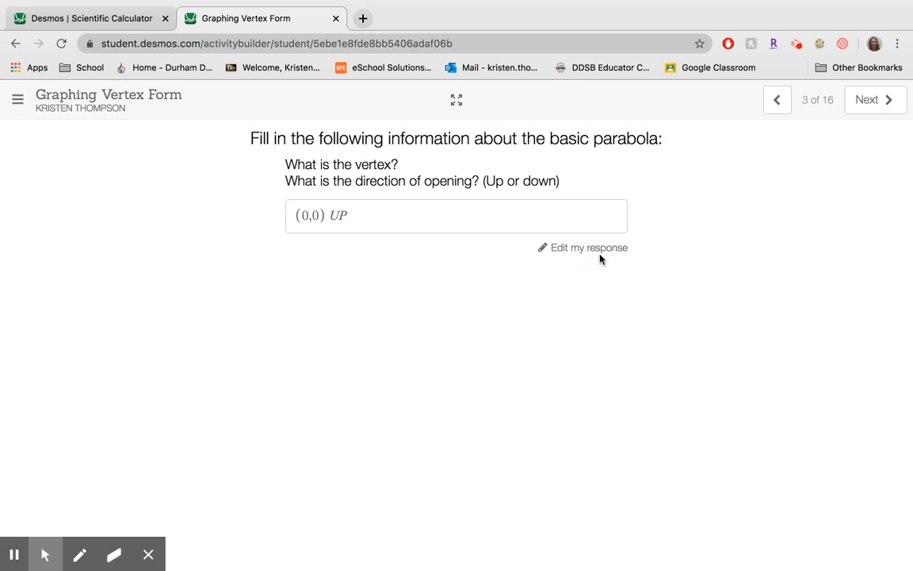
# On activity screen 4, fill in the three Move right 1 rows of the step pattern with Up 1, Up 3 and Up 5.
pyautogui.click(871, 105)
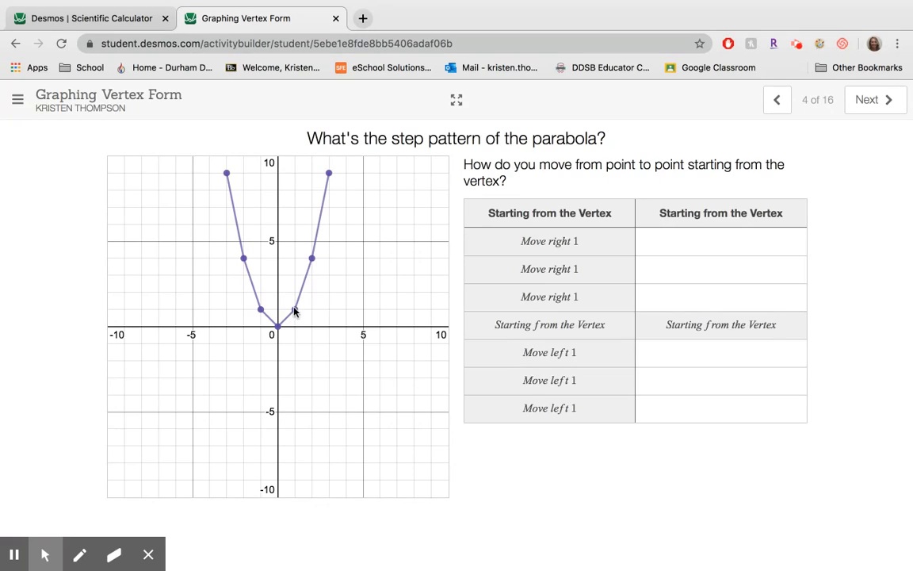
pyautogui.click(691, 233)
pyautogui.write('Up 1')
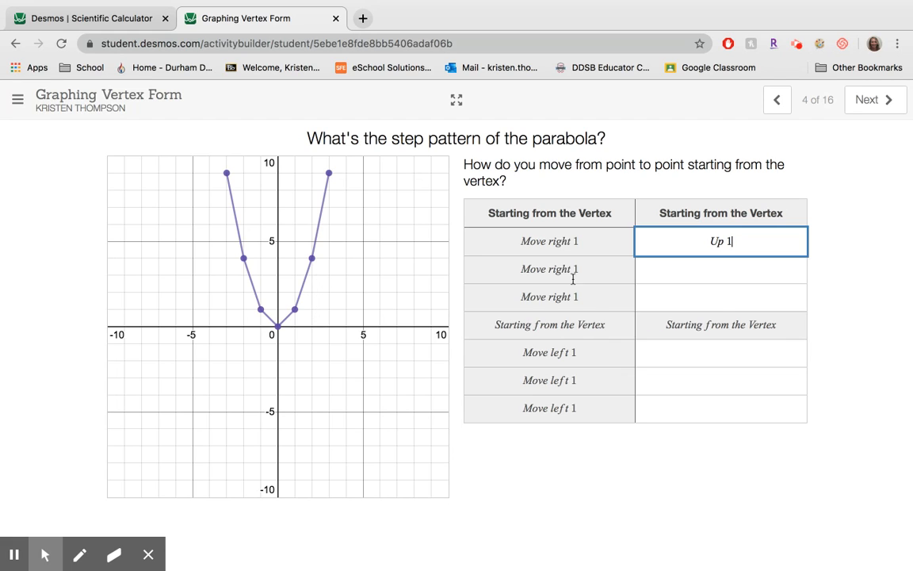
pyautogui.click(719, 274)
pyautogui.write('Up 3')
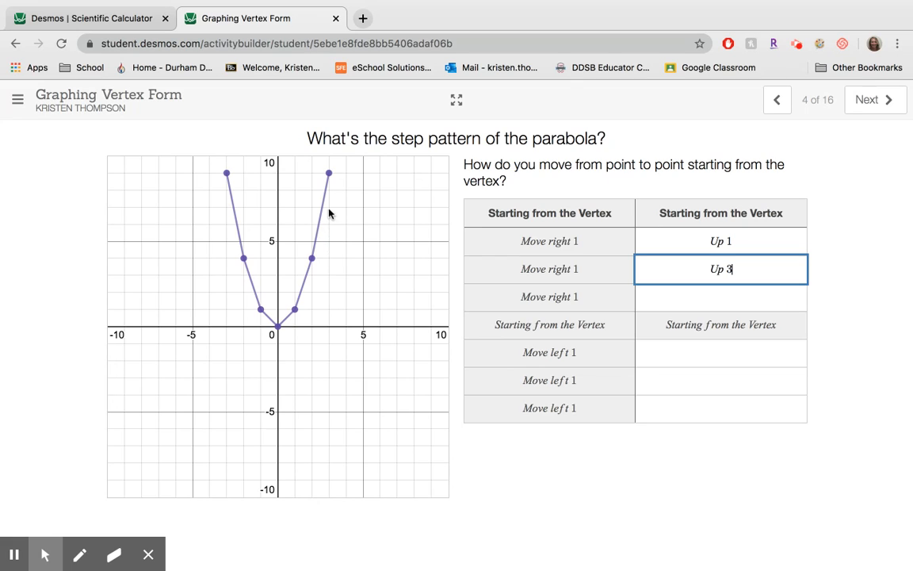
pyautogui.click(713, 292)
pyautogui.write('Up 5')
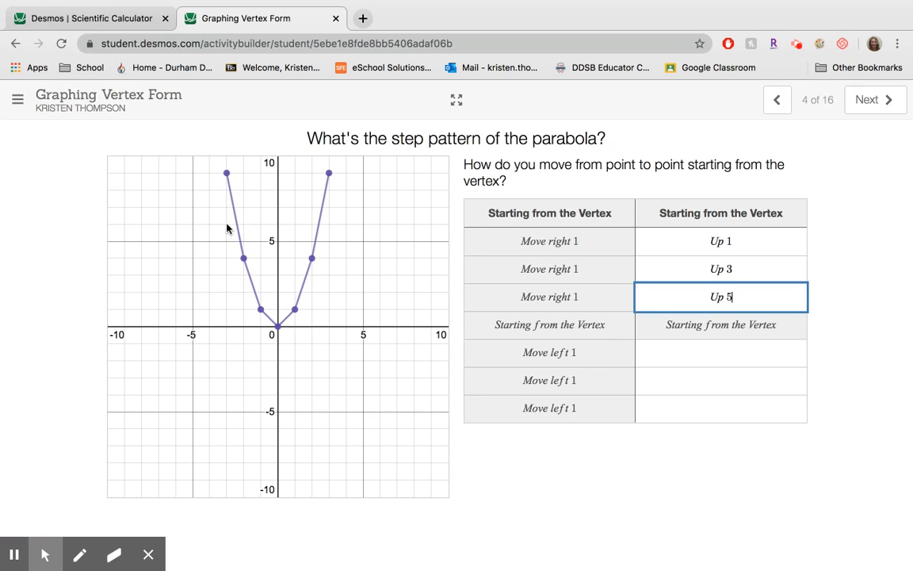
# Fill in the three Move left 1 rows of the step pattern with Up 1, Up 3 and Up 5.
pyautogui.click(679, 357)
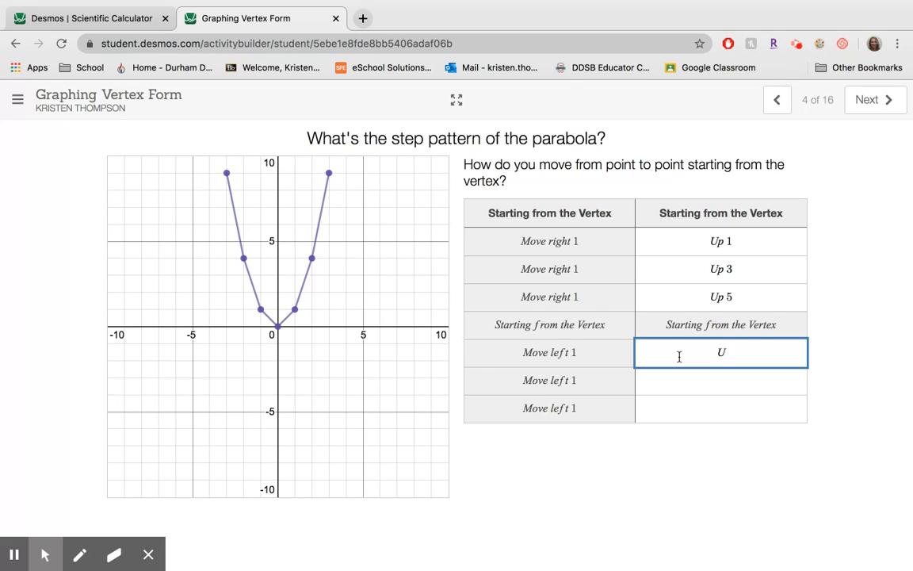
pyautogui.write('Up 1')
pyautogui.click(728, 385)
pyautogui.write('Up 3')
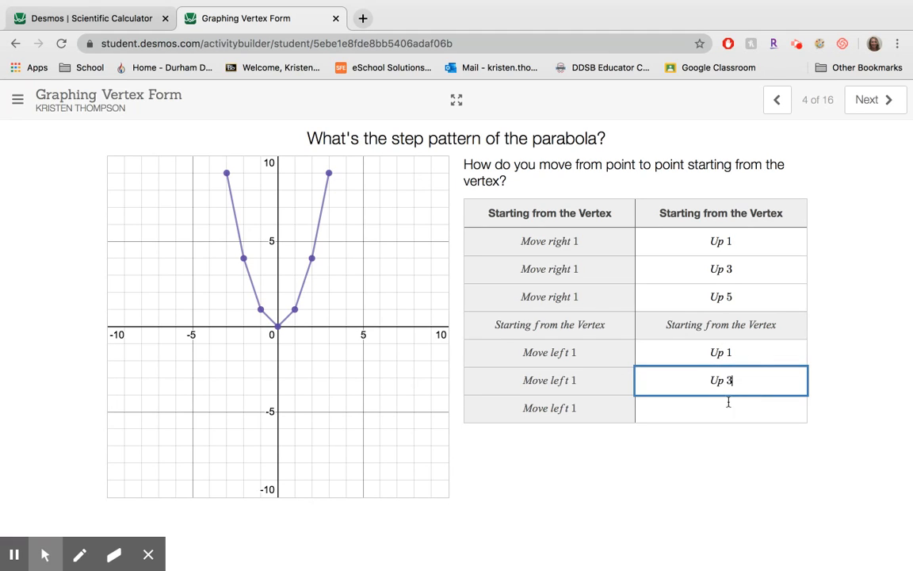
pyautogui.click(730, 416)
pyautogui.write('Up 5')
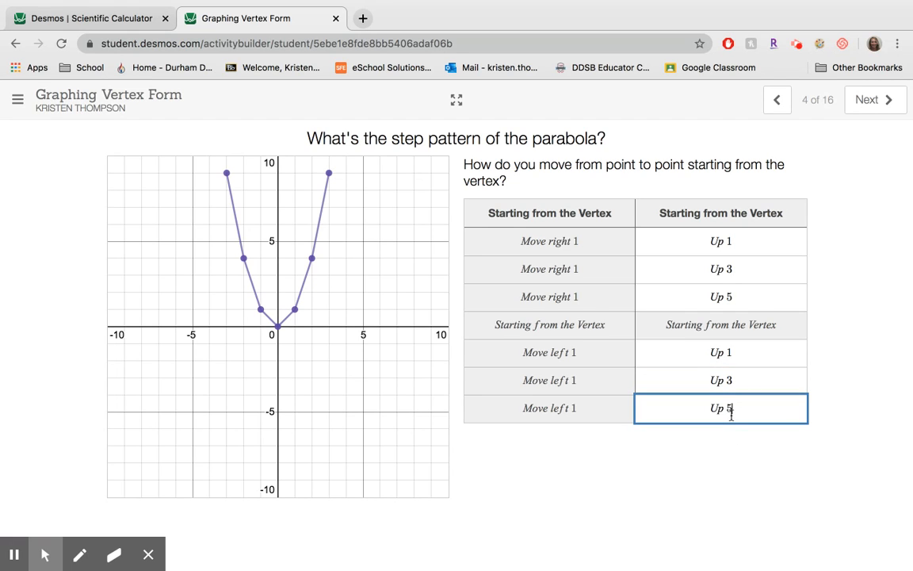
pyautogui.click(726, 471)
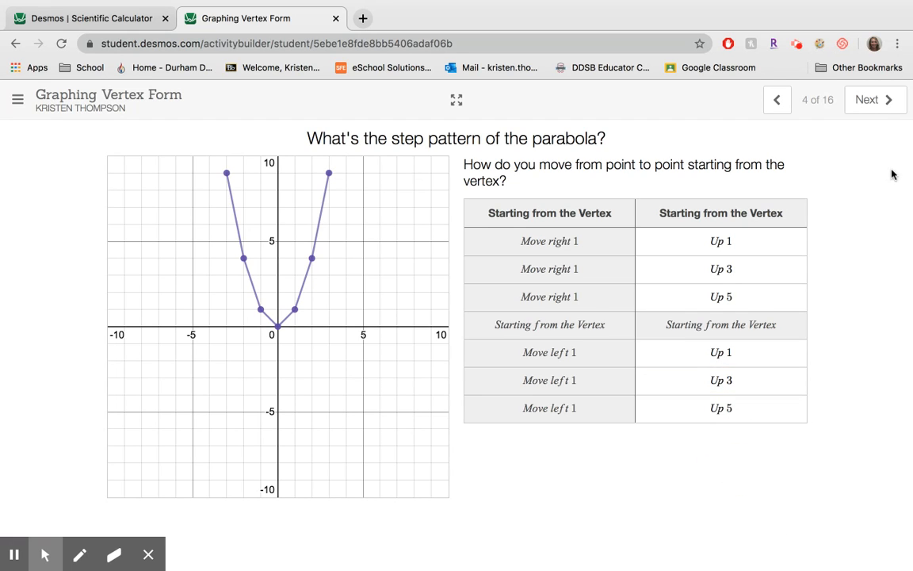
# On activity screen 5, evaluate (-3)² in the scientific calculator and enter 11 as the y-value for x = -3.
pyautogui.click(878, 101)
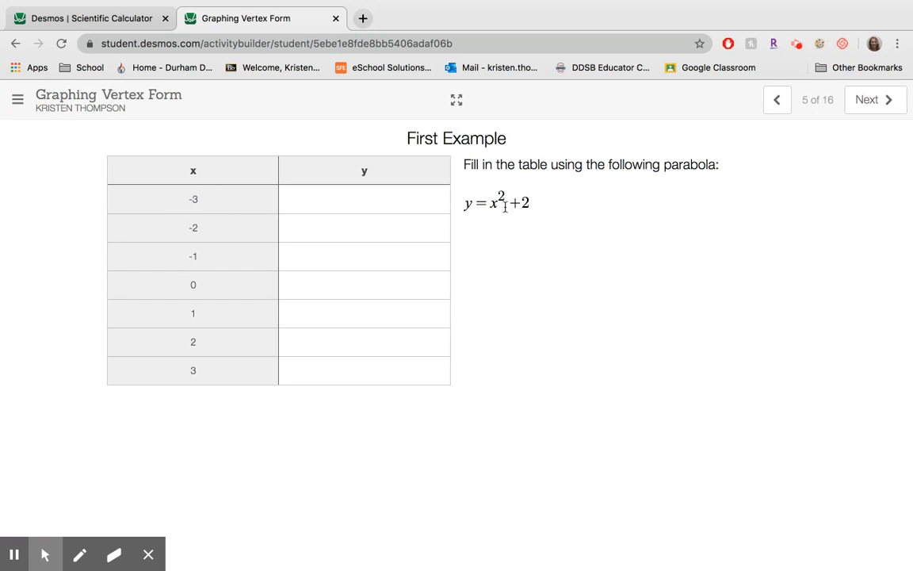
pyautogui.click(143, 11)
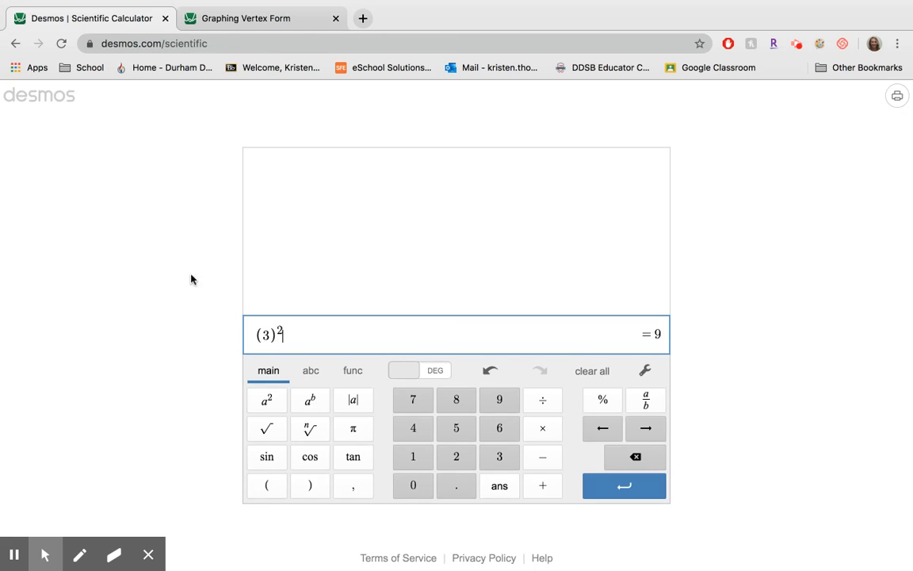
pyautogui.click(264, 335)
pyautogui.write('-')
pyautogui.click(392, 347)
pyautogui.click(238, 17)
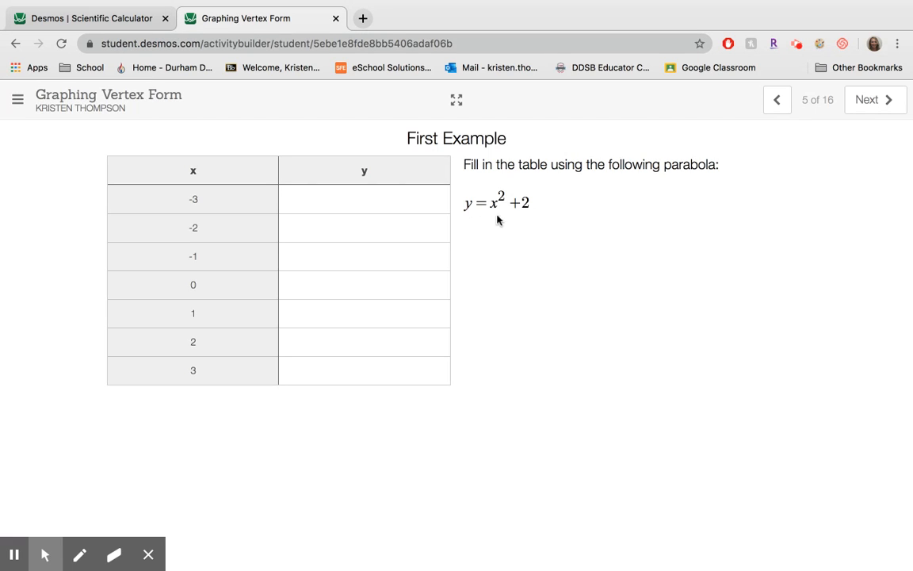
pyautogui.click(364, 196)
pyautogui.write('11')
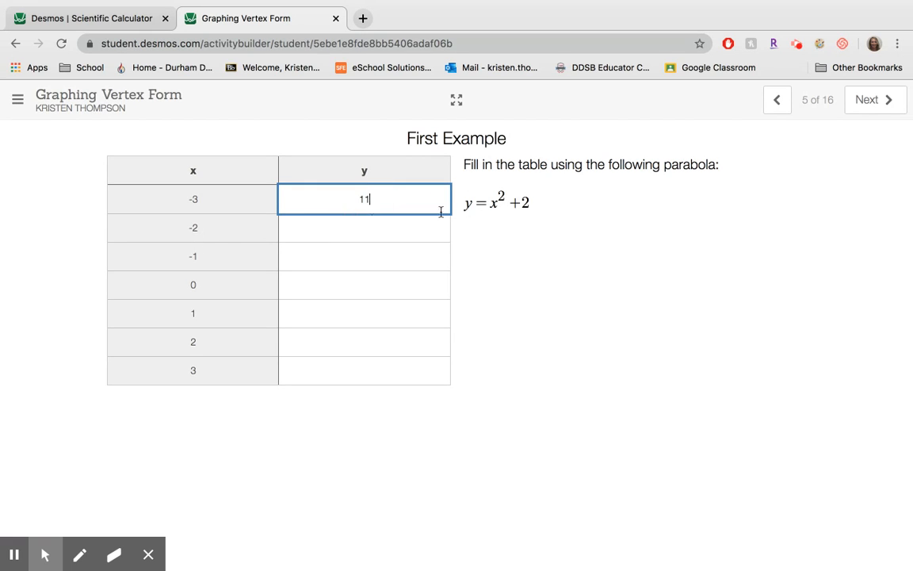
# Enter y-values 6 and 3 for x = -2 and x = -1 in the First Example table.
pyautogui.click(366, 226)
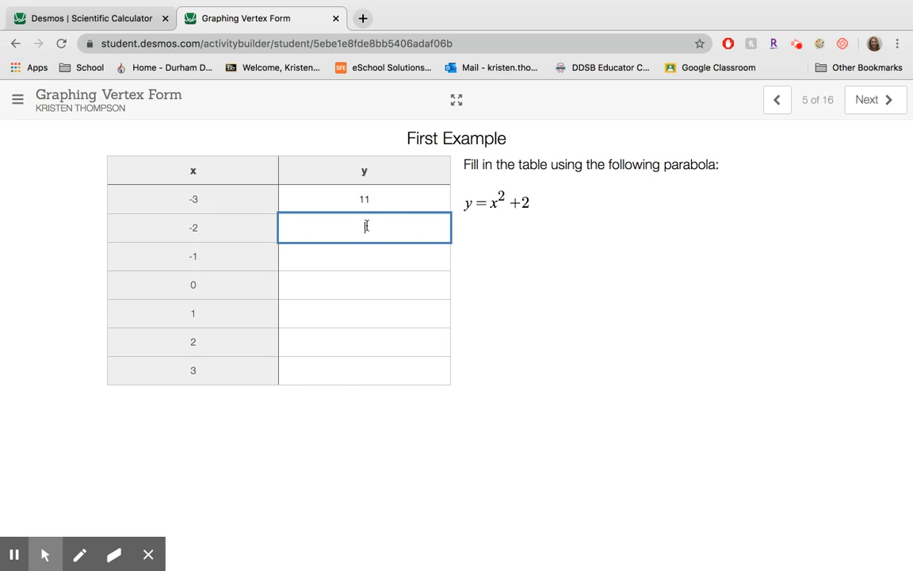
pyautogui.write('6')
pyautogui.click(361, 261)
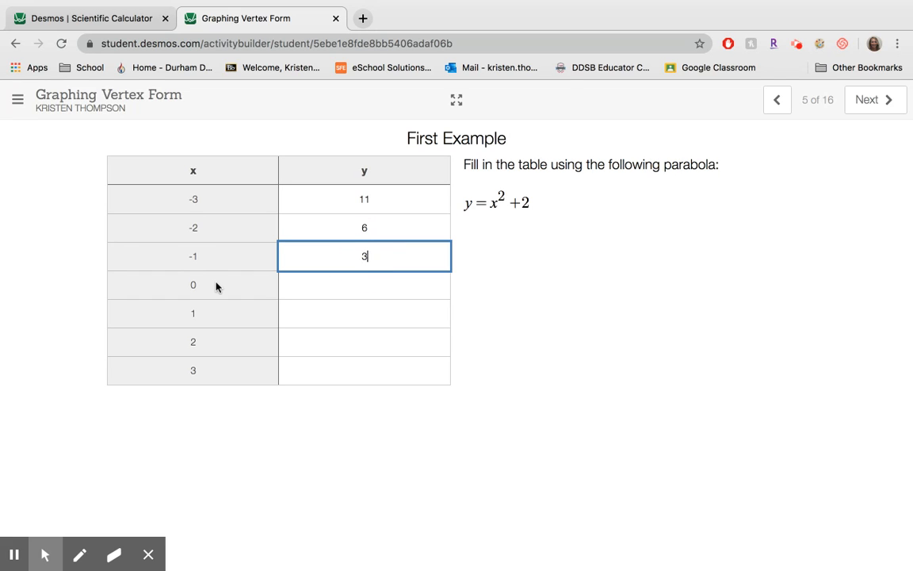
# Evaluate (0)² + 2 in the scientific calculator and enter y-values 2 and 3 for x = 0 and x = 1.
pyautogui.click(99, 18)
pyautogui.click(275, 336)
pyautogui.press('BackSpace')
pyautogui.press('BackSpace')
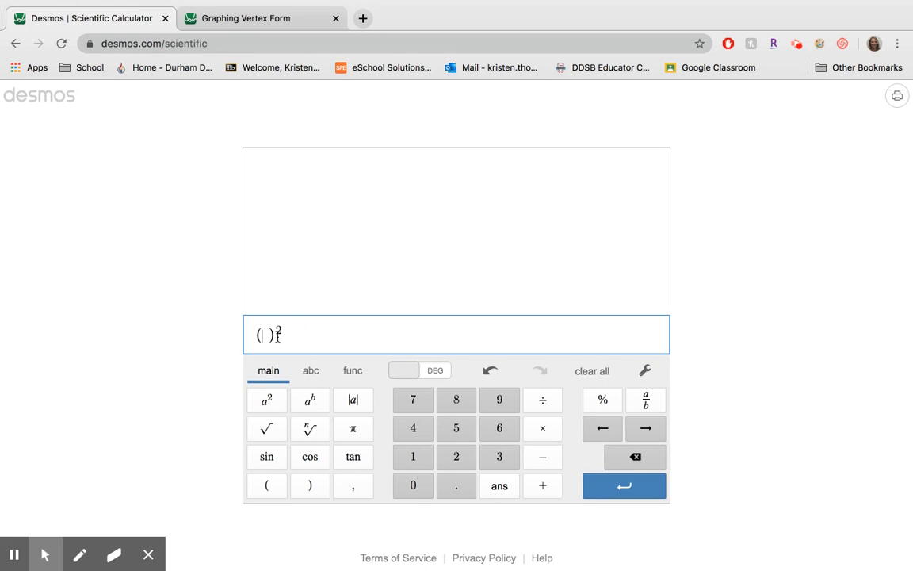
pyautogui.write('0')
pyautogui.click(363, 339)
pyautogui.write('+2')
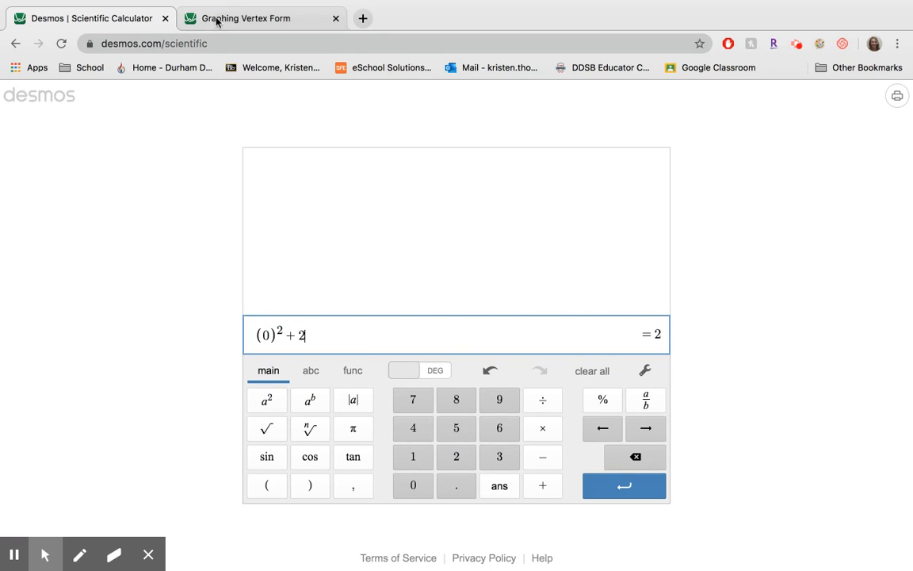
pyautogui.click(246, 18)
pyautogui.click(372, 285)
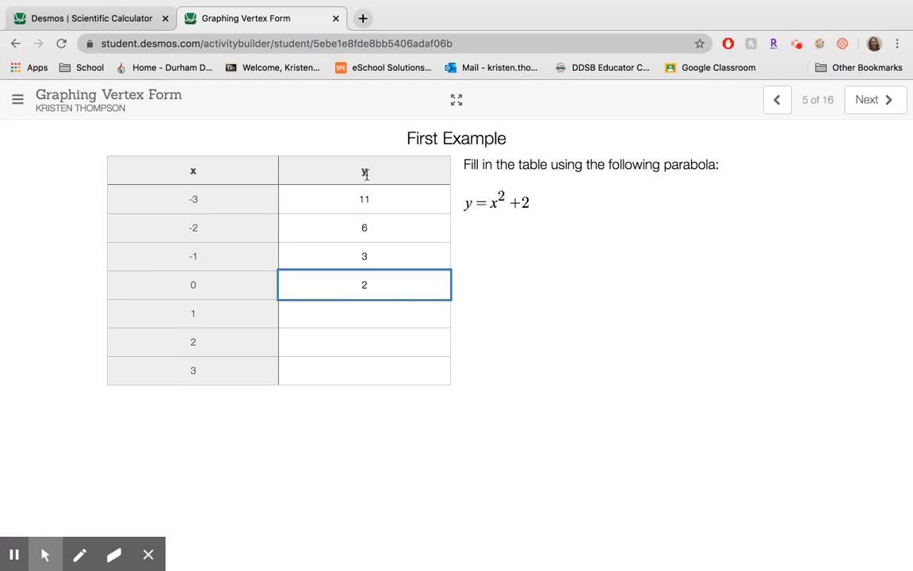
pyautogui.click(367, 313)
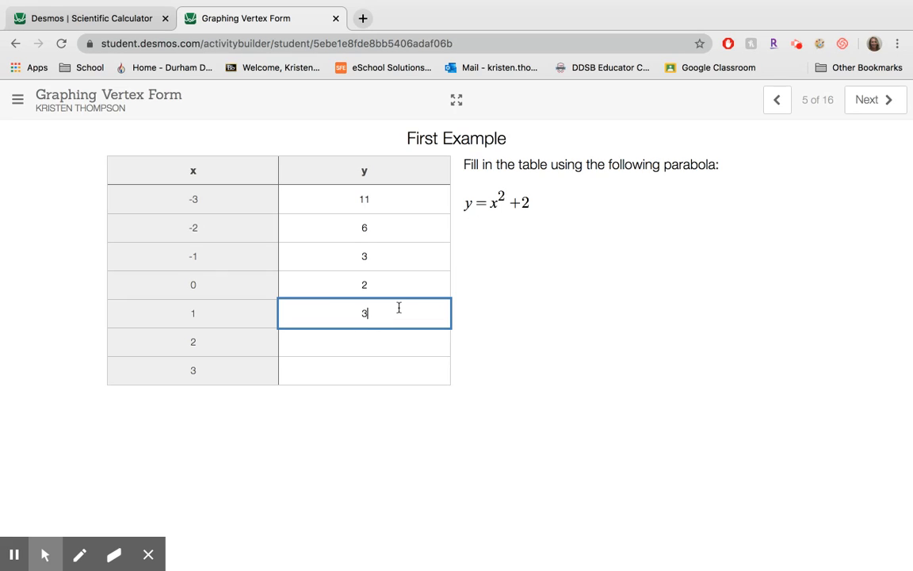
# Evaluate (2)² + 2 in the scientific calculator and enter 6 as the y-value for x = 2.
pyautogui.click(359, 345)
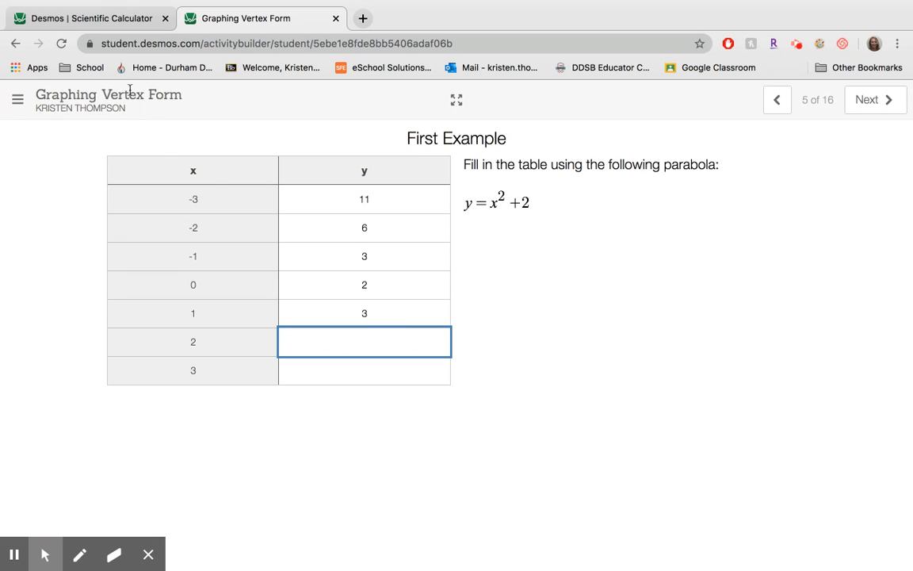
pyautogui.click(78, 23)
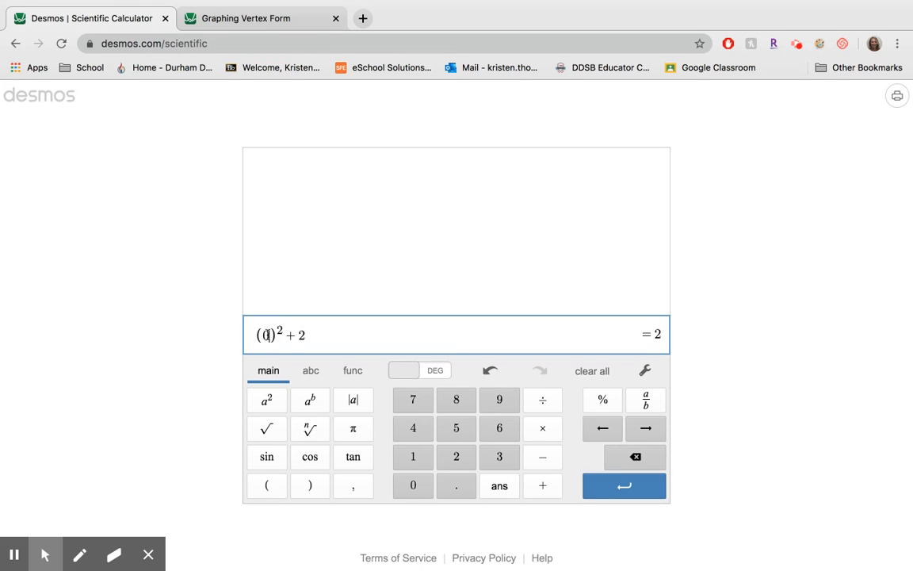
pyautogui.press('BackSpace')
pyautogui.write('2')
pyautogui.click(246, 24)
pyautogui.write('6')
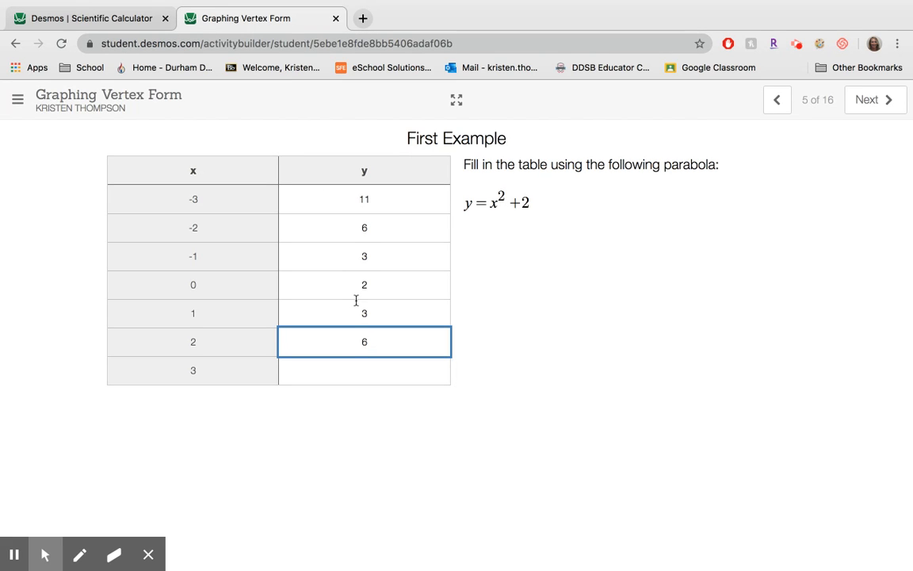
# Evaluate (3)² + 2 in the scientific calculator and enter 11 as the y-value for x = 3.
pyautogui.click(67, 18)
pyautogui.click(271, 333)
pyautogui.press('BackSpace')
pyautogui.write('3')
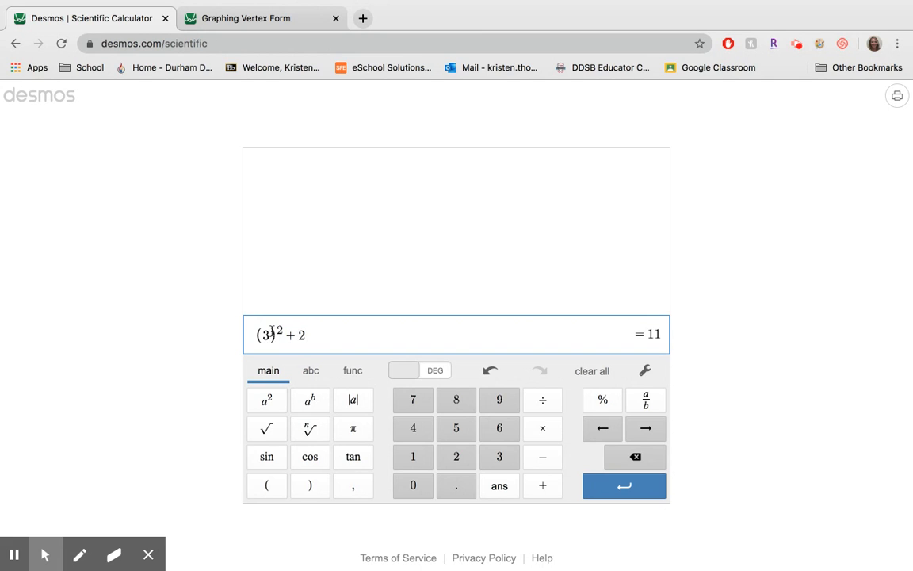
pyautogui.click(257, 21)
pyautogui.click(365, 371)
pyautogui.write('11')
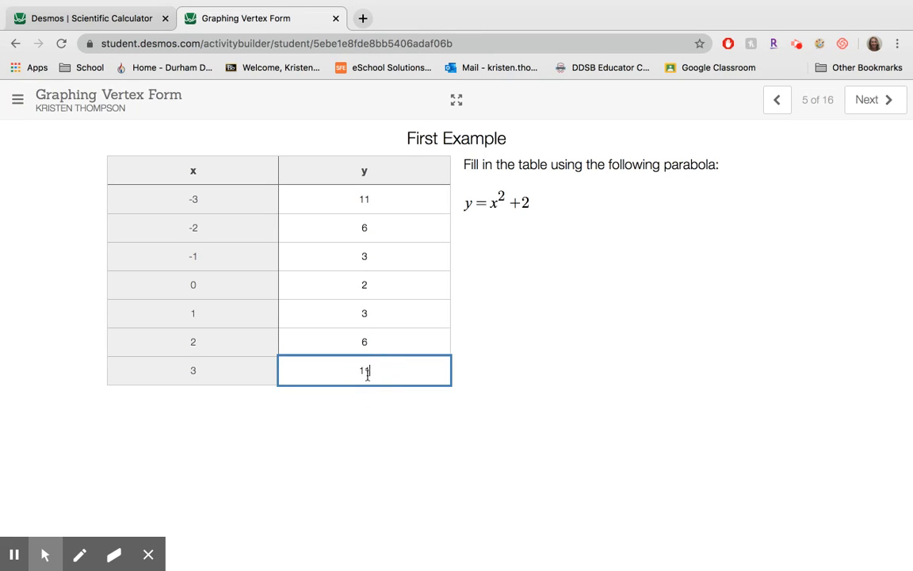
# On activity screen 6, plot the points for x = -3 to 0 by entering y-values 11, 6, 3 and 2.
pyautogui.click(875, 102)
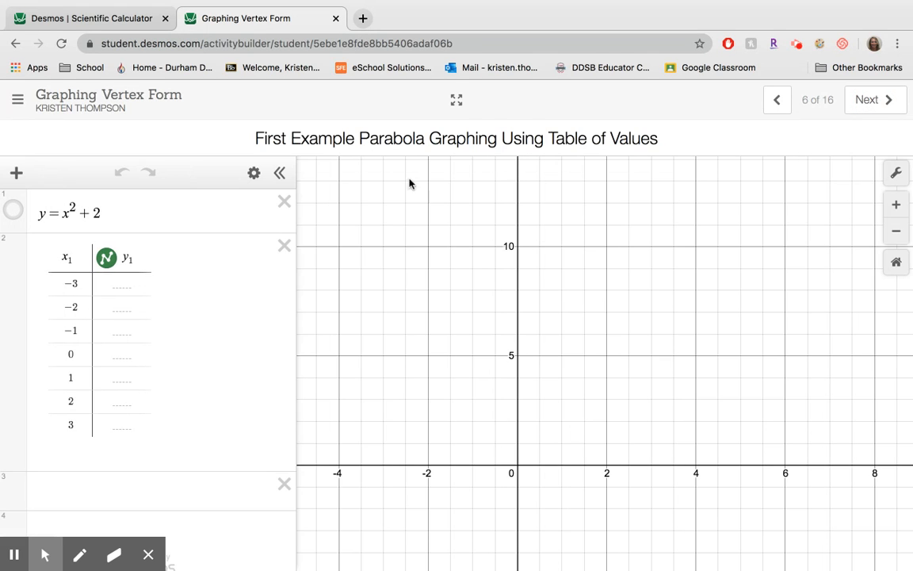
pyautogui.click(126, 290)
pyautogui.write('11')
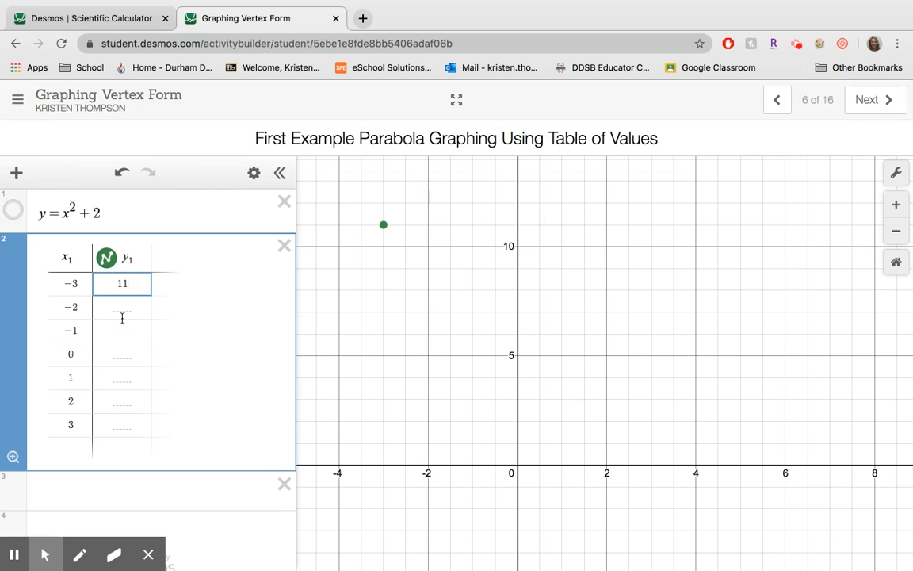
pyautogui.click(123, 313)
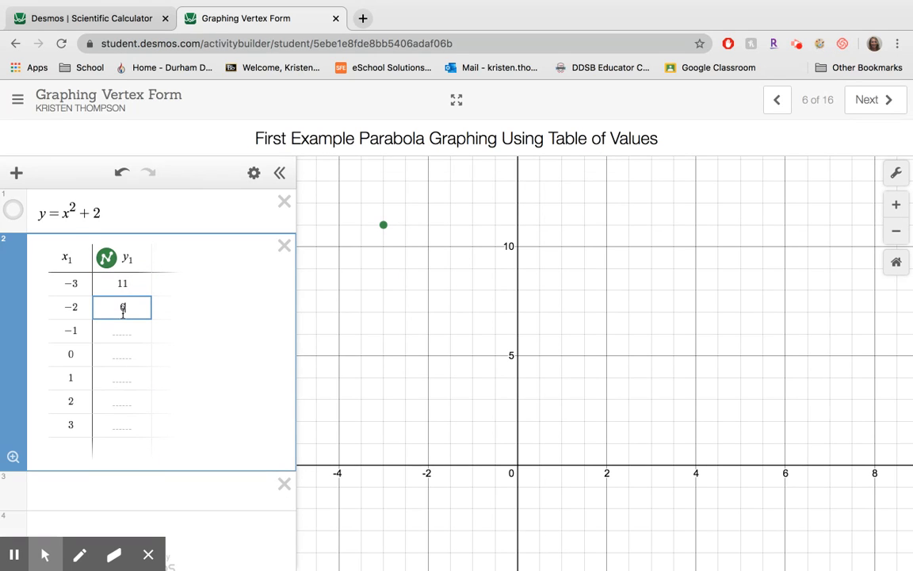
pyautogui.click(125, 328)
pyautogui.click(122, 354)
pyautogui.write('2')
# Plot the points for x = 1, 2 and 3 by entering y-values 3, 6 and 11 in the graph's table.
pyautogui.click(123, 380)
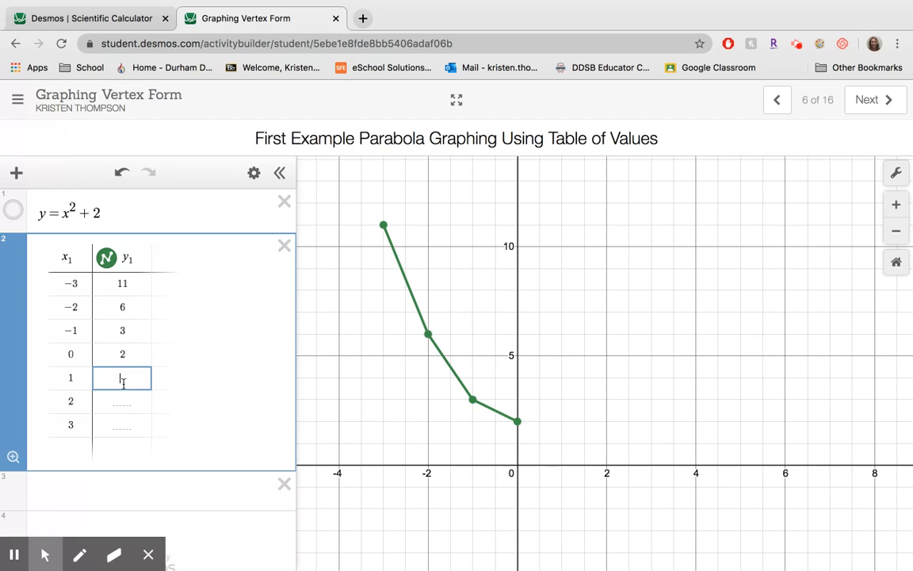
pyautogui.click(119, 404)
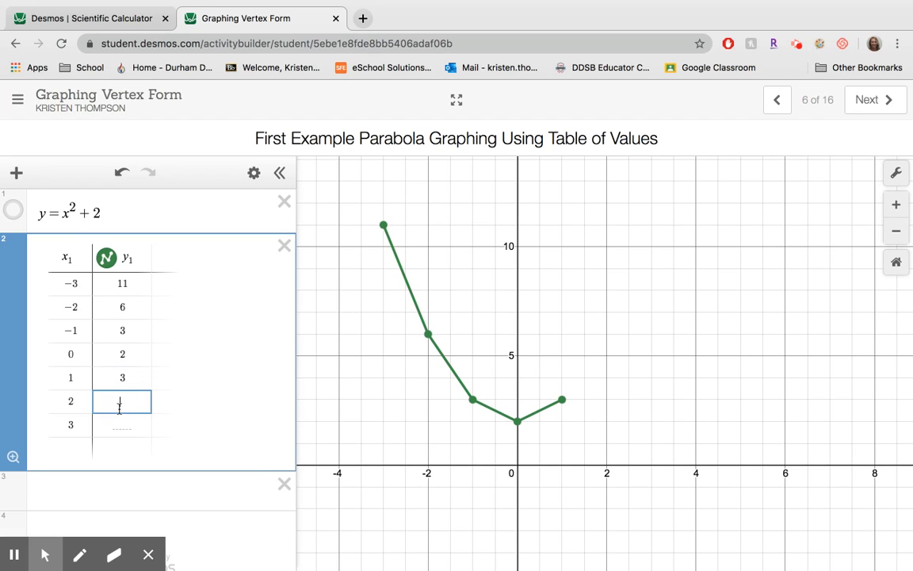
pyautogui.write('6')
pyautogui.click(122, 425)
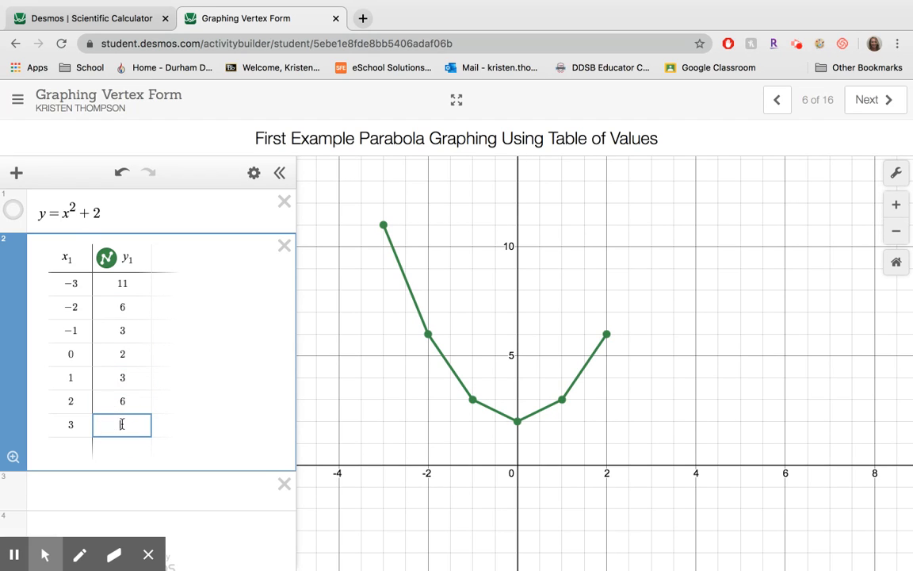
pyautogui.write('11')
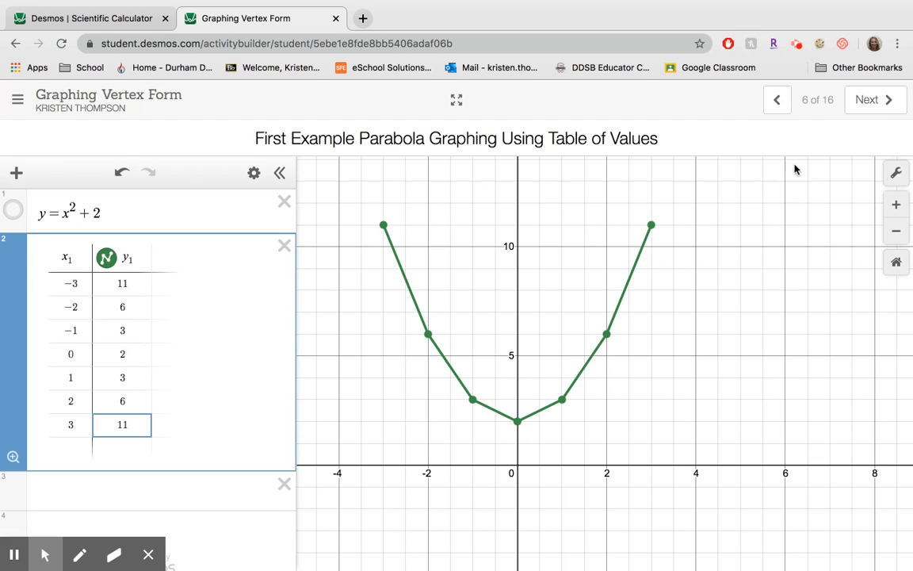
# On activity screen 7, enter (0,2) UP as the first example parabola's vertex and opening direction, and submit it.
pyautogui.click(879, 103)
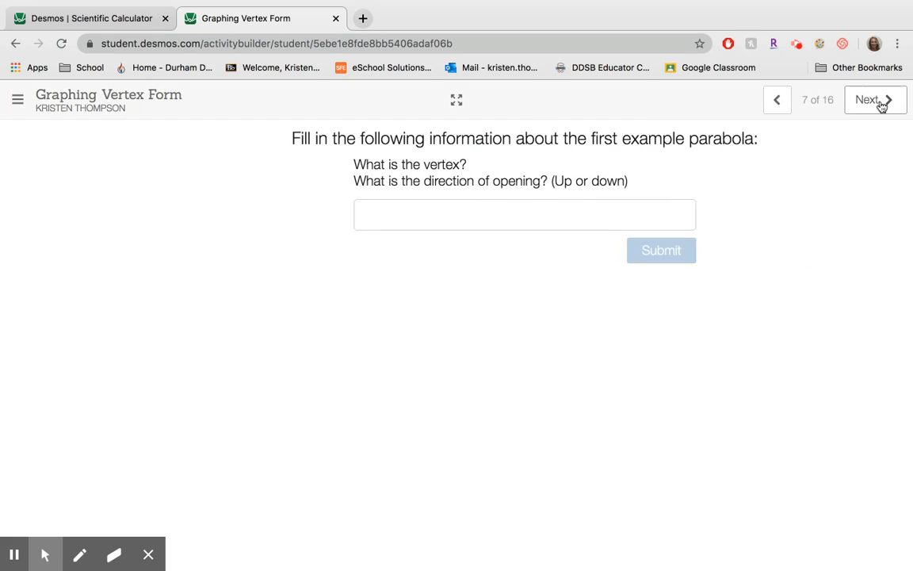
pyautogui.click(414, 208)
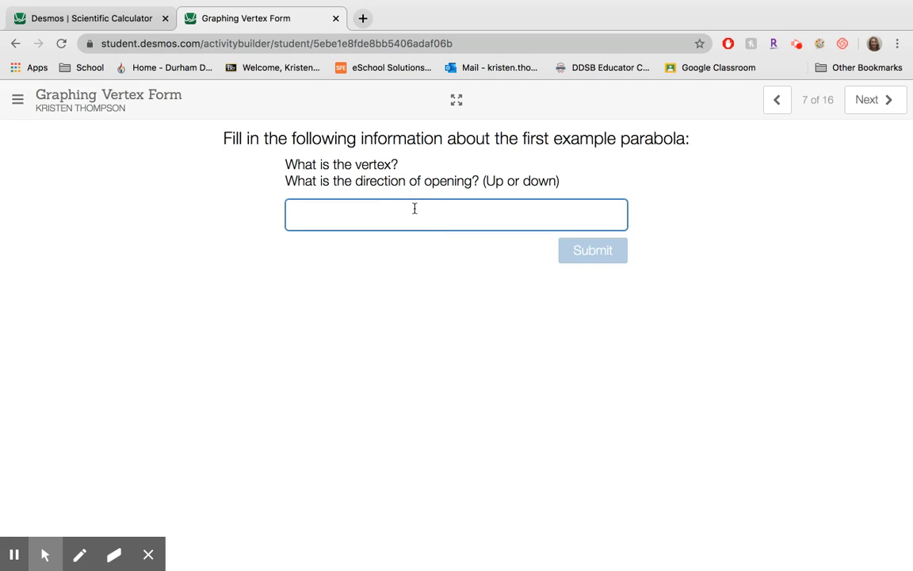
pyautogui.write('(0')
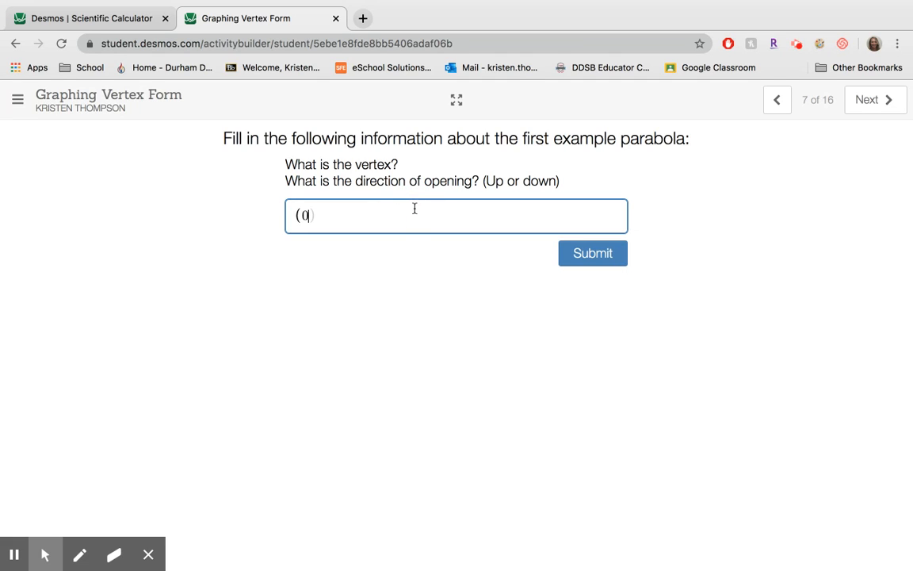
pyautogui.write(',2) UP')
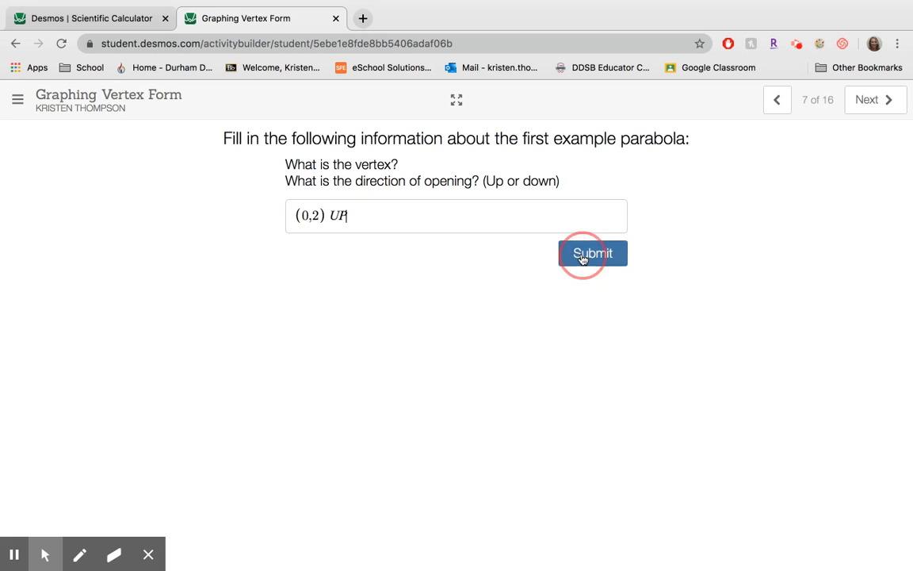
pyautogui.click(580, 262)
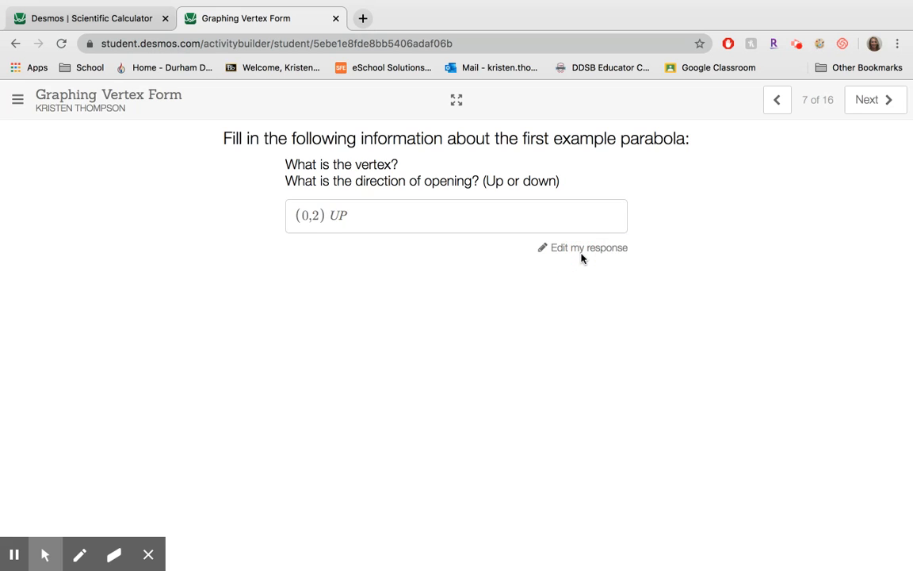
# On activity screen 8, enter Up 1 for the first move right from the vertex in the step pattern table.
pyautogui.click(878, 104)
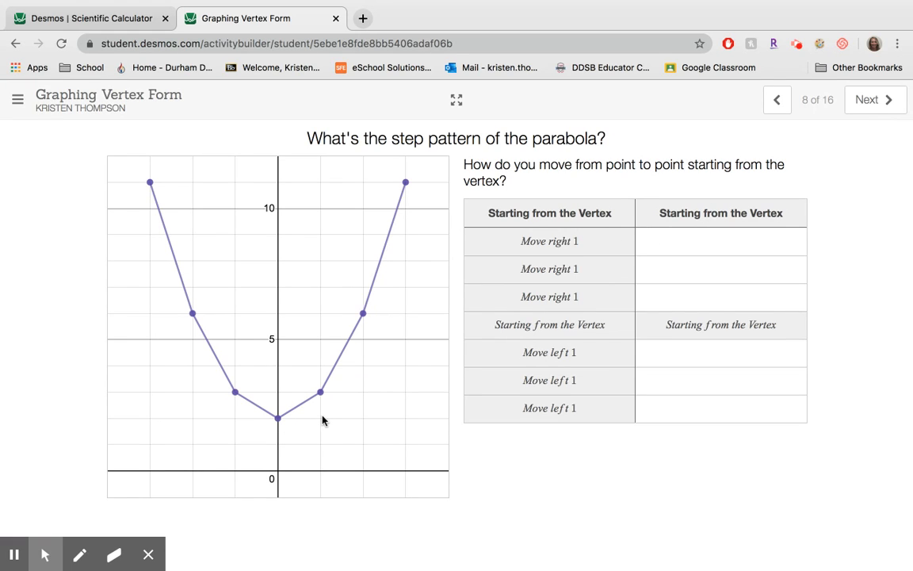
pyautogui.click(694, 252)
pyautogui.write('Up 1')
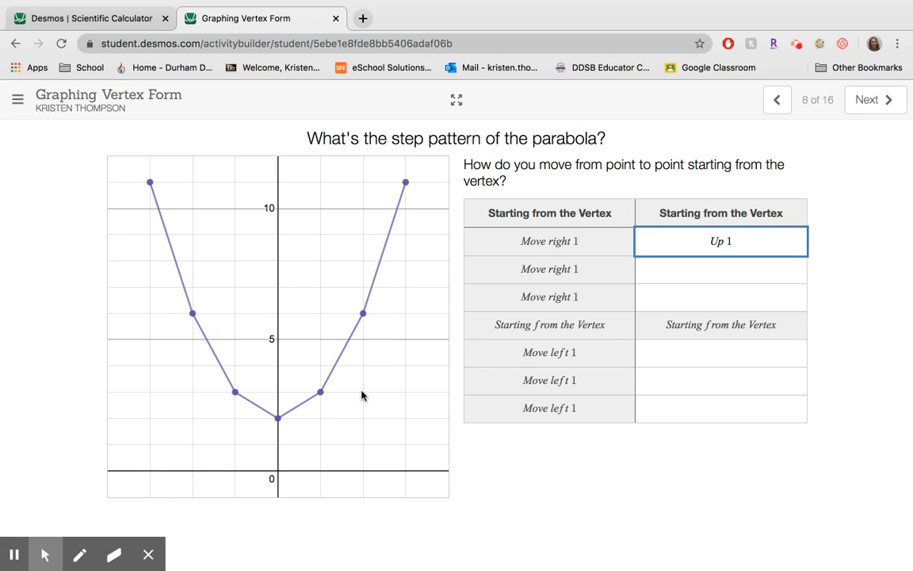
pyautogui.click(662, 279)
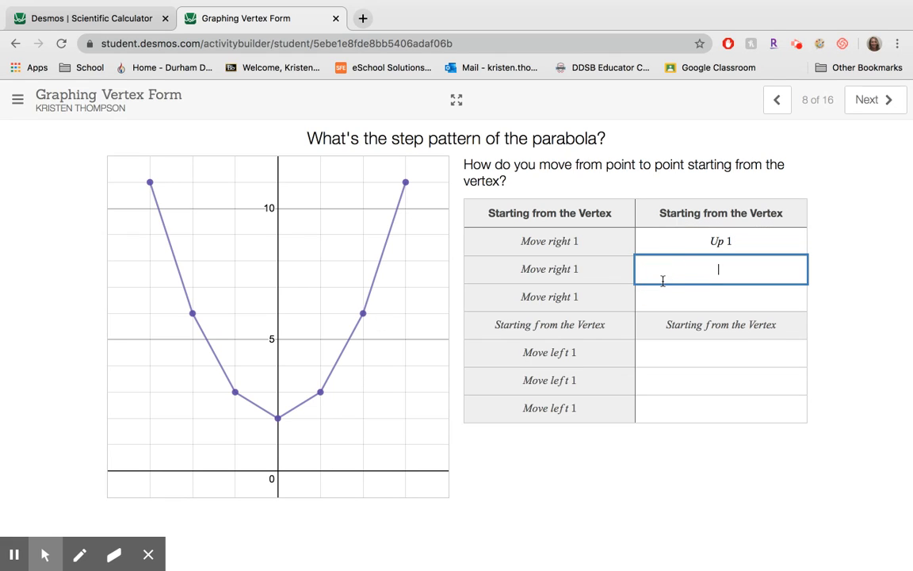
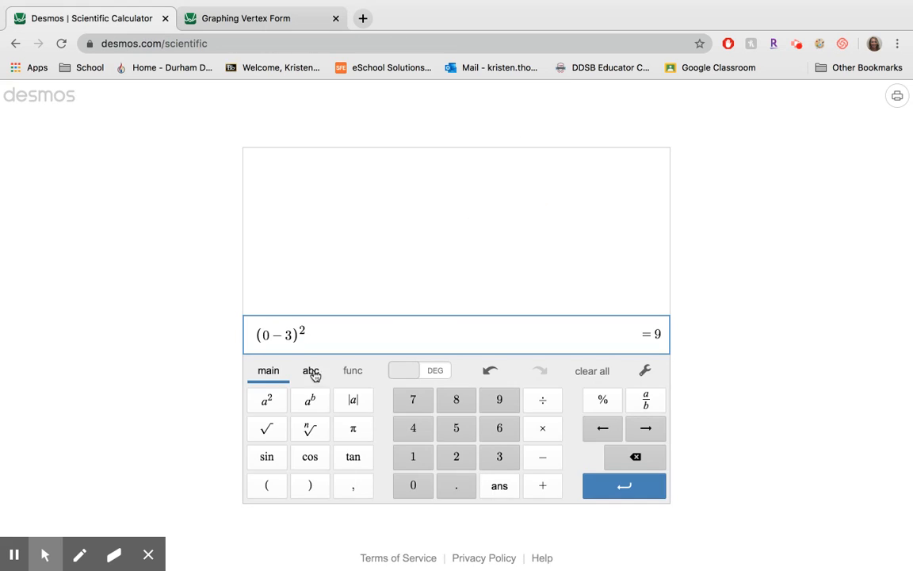
# Evaluate (1 - 3)² in the scientific calculator and enter 4 as the second example's y-value for x = 1.
pyautogui.click(265, 333)
pyautogui.press('BackSpace')
pyautogui.write('1')
pyautogui.click(202, 17)
pyautogui.click(338, 231)
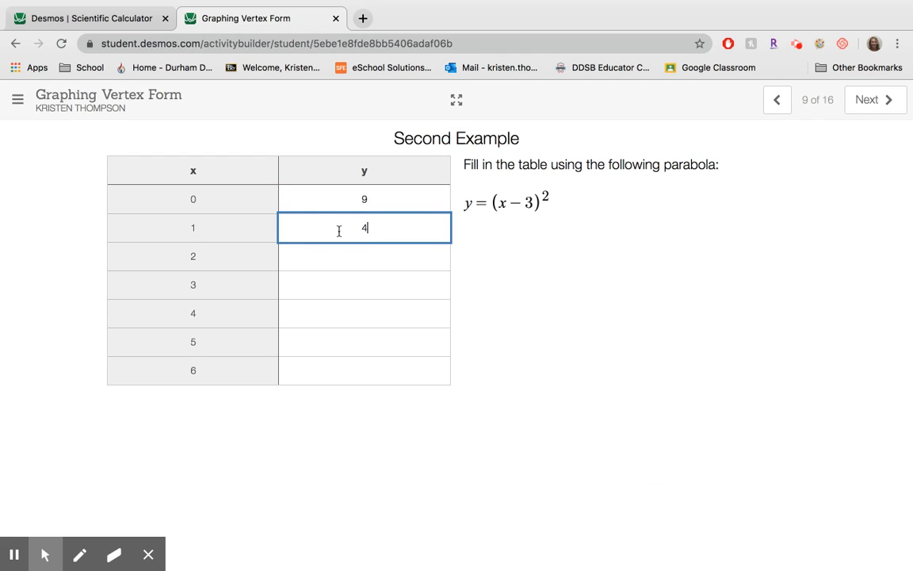
# Evaluate (2 - 3)² in the scientific calculator and enter 1 as the y-value for x = 2.
pyautogui.click(124, 21)
pyautogui.click(265, 332)
pyautogui.press('BackSpace')
pyautogui.write('2')
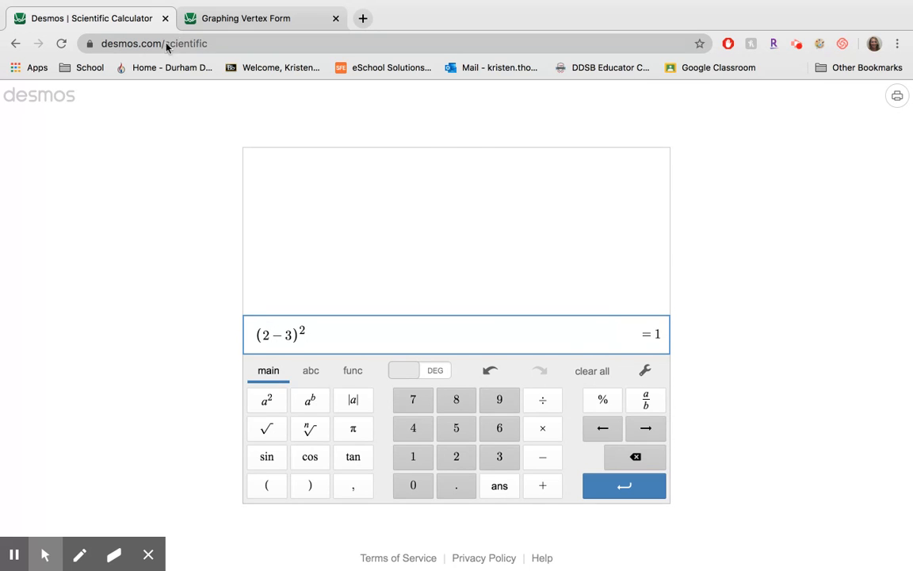
pyautogui.click(260, 21)
pyautogui.click(372, 258)
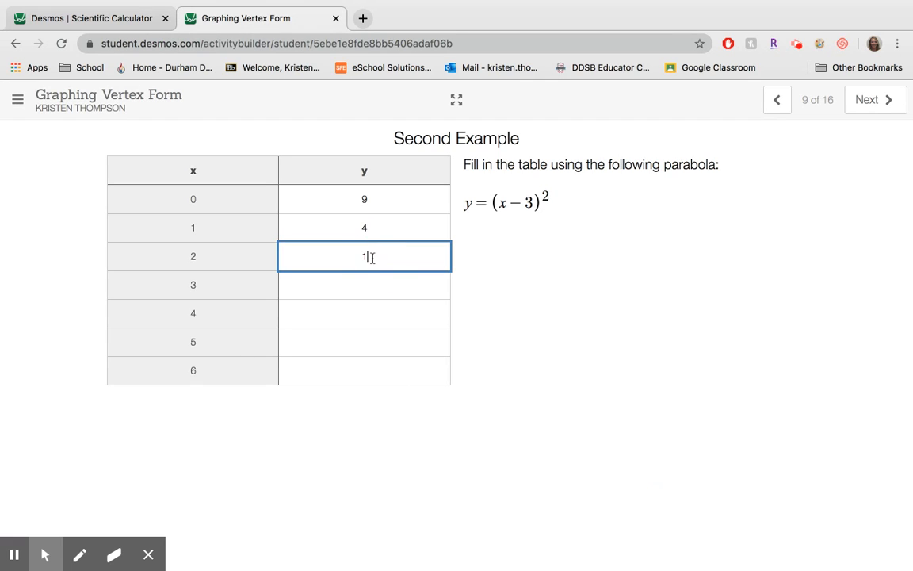
# Evaluate (3 - 3)² in the scientific calculator and enter 0 as the y-value for x = 3.
pyautogui.click(126, 21)
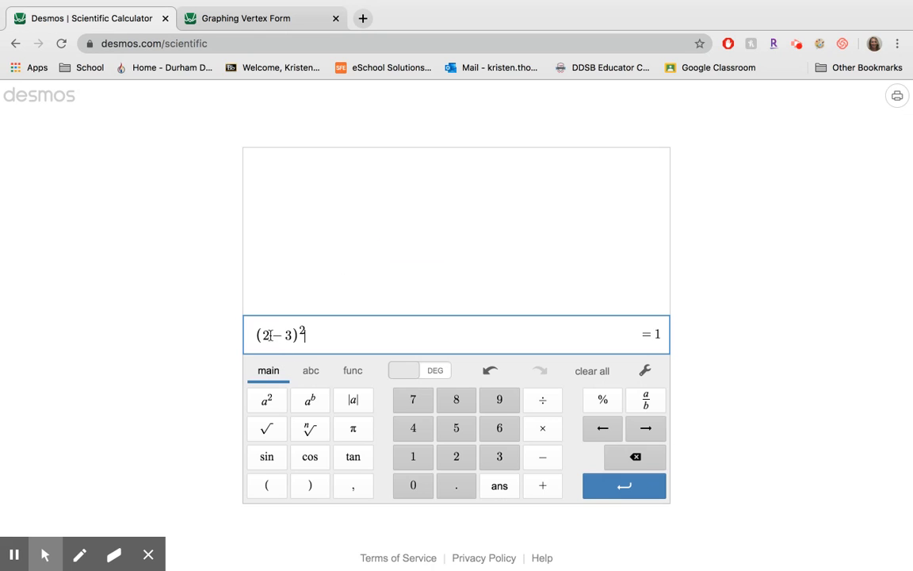
pyautogui.press('BackSpace')
pyautogui.write('0')
pyautogui.press('BackSpace')
pyautogui.write('3')
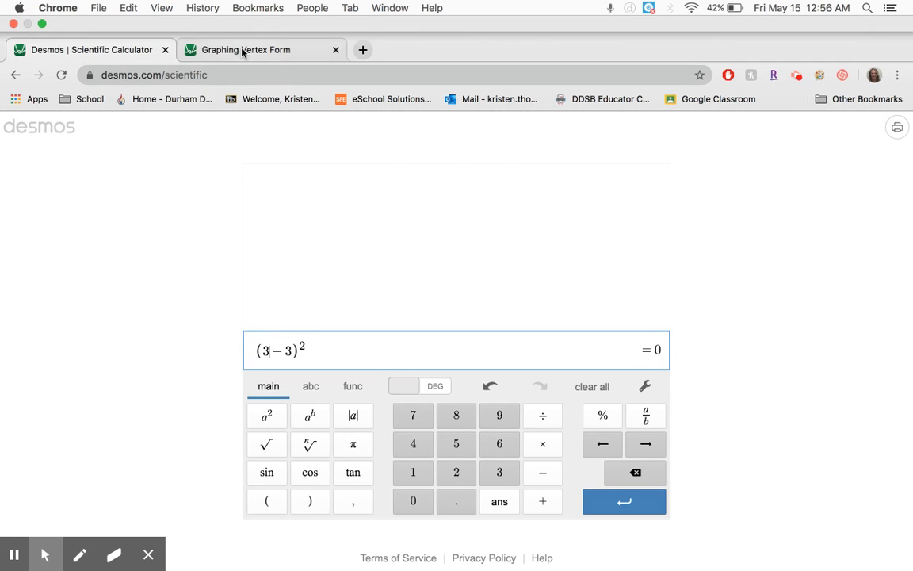
pyautogui.click(243, 52)
pyautogui.click(335, 315)
pyautogui.click(338, 290)
pyautogui.write('0')
# Evaluate (4 - 3)² in the scientific calculator and enter 1 as the y-value for x = 4.
pyautogui.click(127, 19)
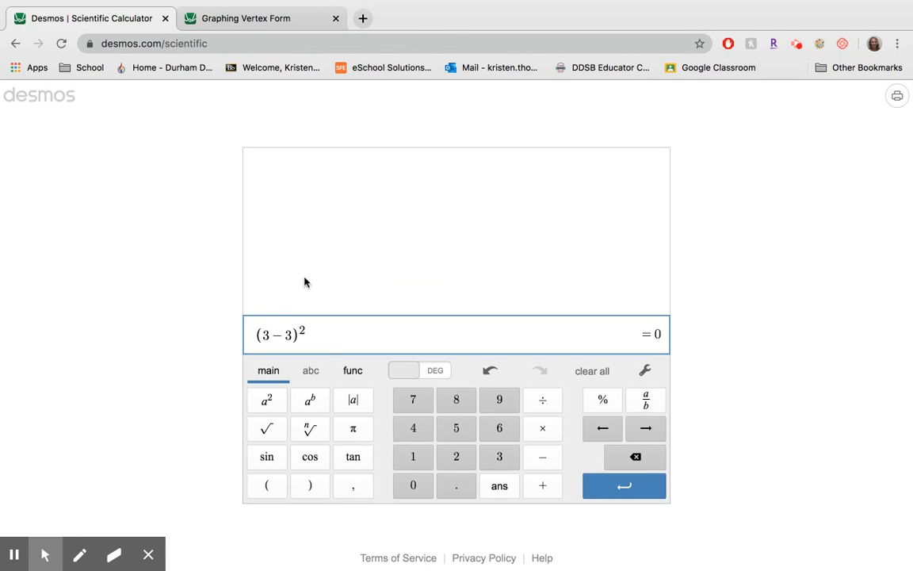
pyautogui.click(268, 334)
pyautogui.press('BackSpace')
pyautogui.write('4')
pyautogui.click(245, 21)
pyautogui.click(349, 321)
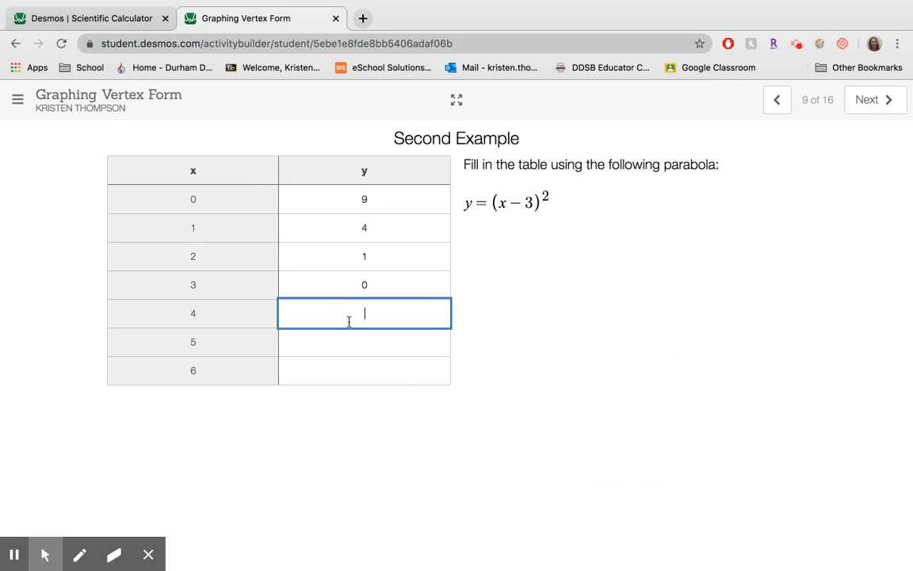
# Evaluate (5 - 3)² in the scientific calculator and enter 4 as the y-value for x = 5.
pyautogui.click(119, 22)
pyautogui.click(267, 334)
pyautogui.press('BackSpace')
pyautogui.write('5')
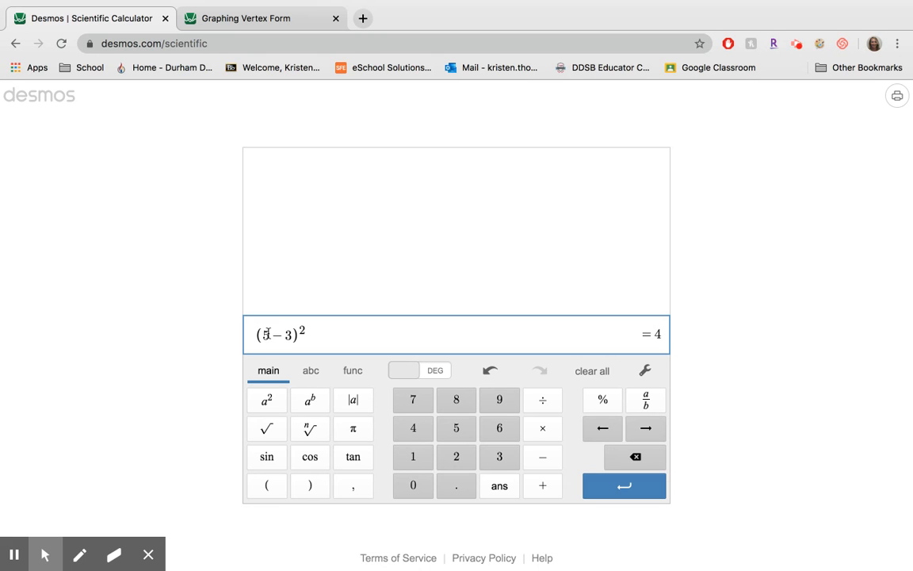
pyautogui.click(237, 20)
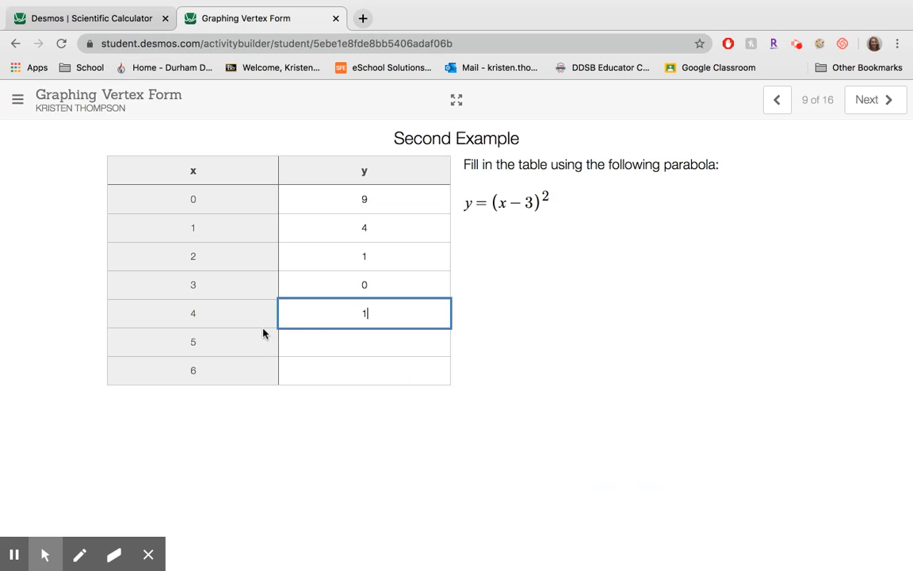
pyautogui.click(362, 337)
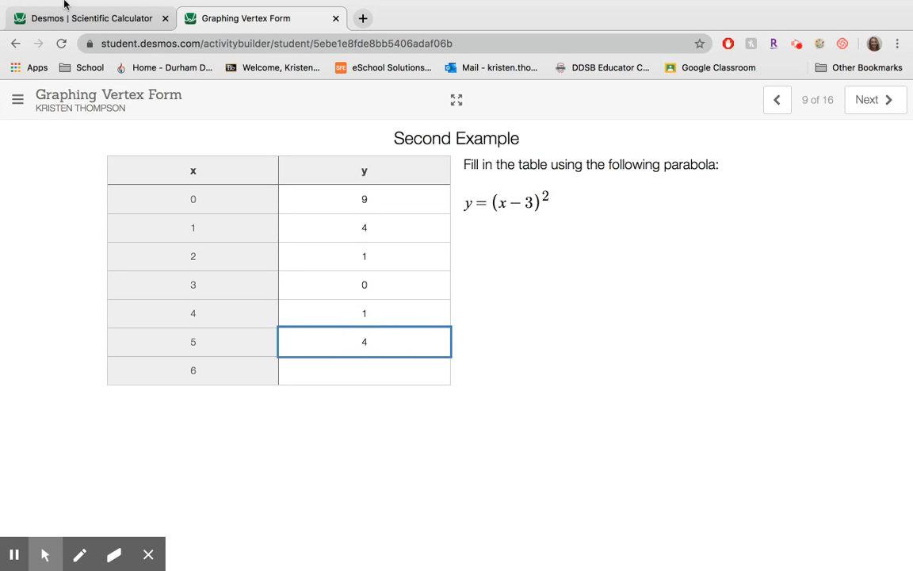
# Evaluate (6 - 3)² in the scientific calculator and enter 9 as the y-value for x = 6.
pyautogui.click(84, 46)
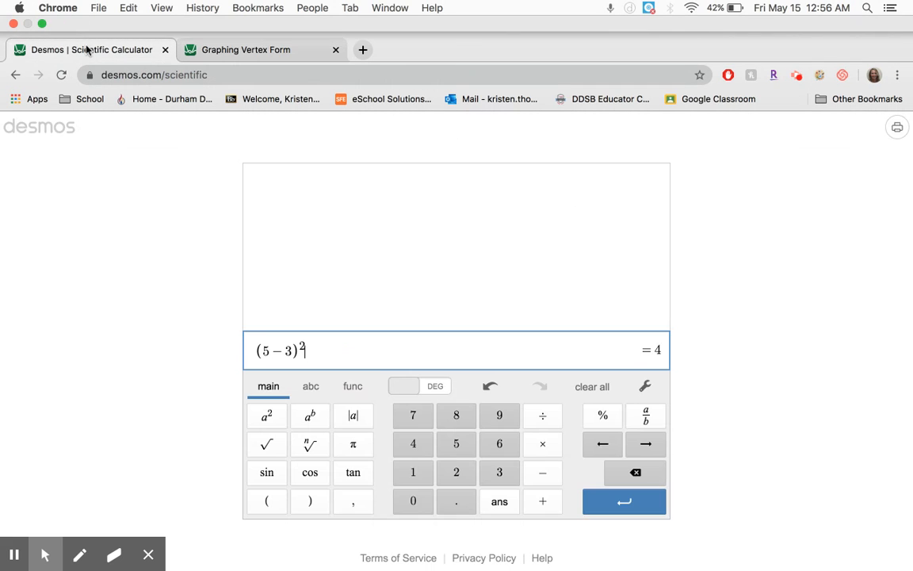
pyautogui.press('BackSpace')
pyautogui.write('6')
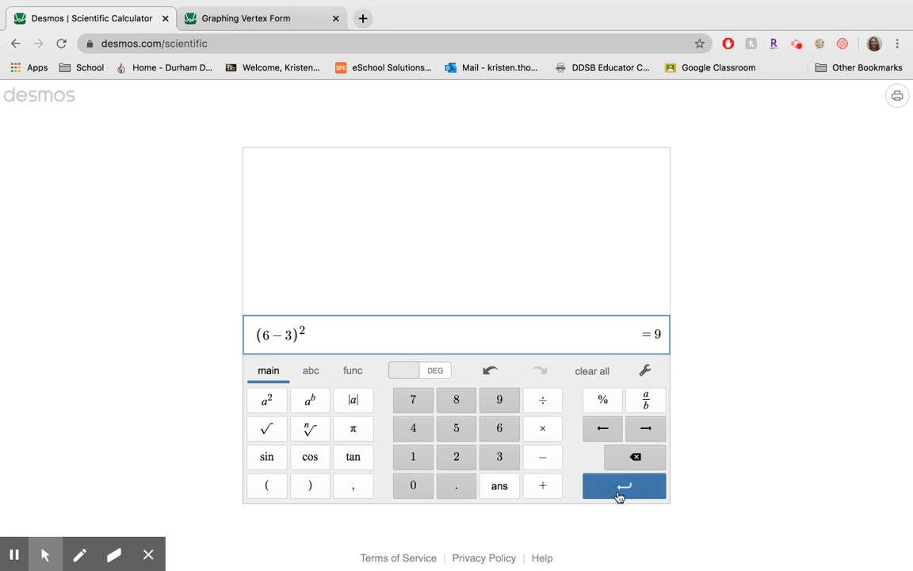
pyautogui.click(223, 29)
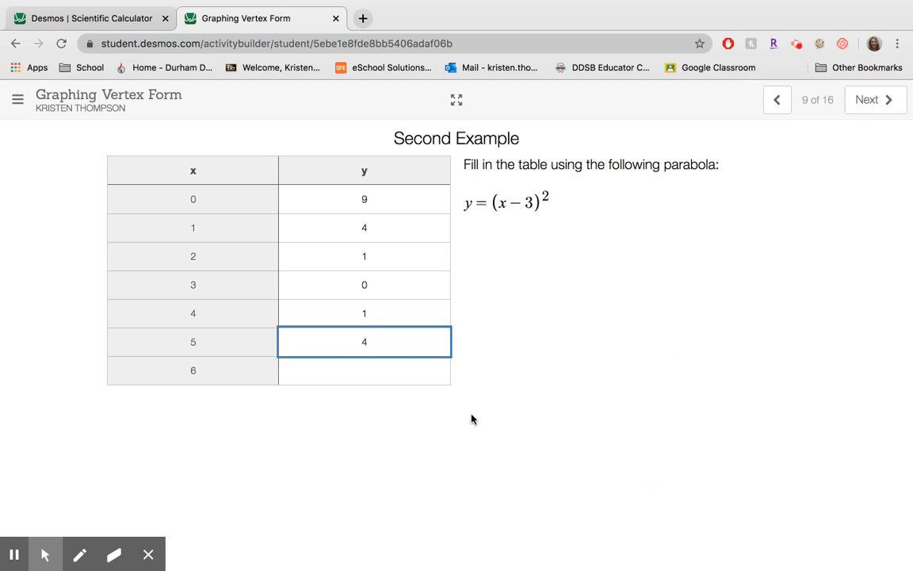
pyautogui.click(378, 371)
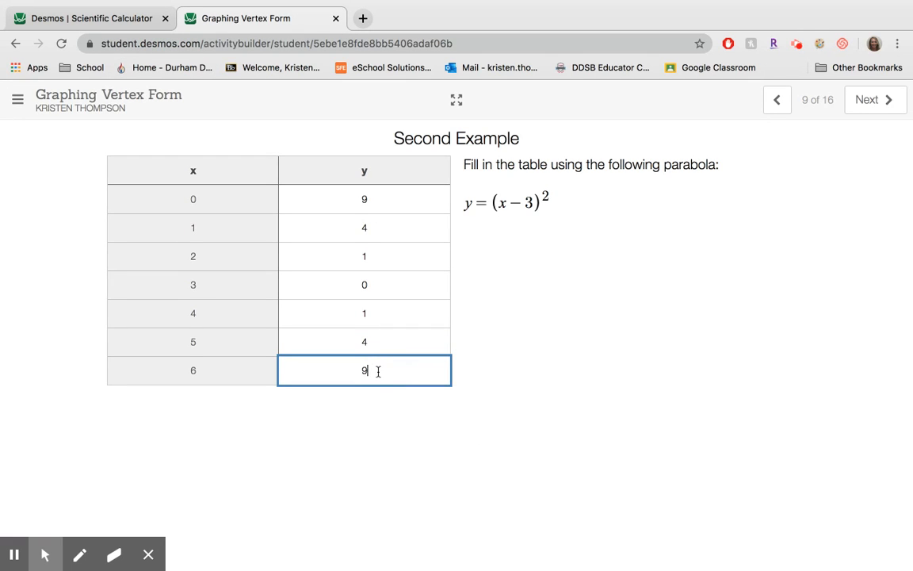
# On activity screen 10, plot the points for x = 0 to 3 by entering y-values 9, 4, 1 and 0.
pyautogui.click(869, 105)
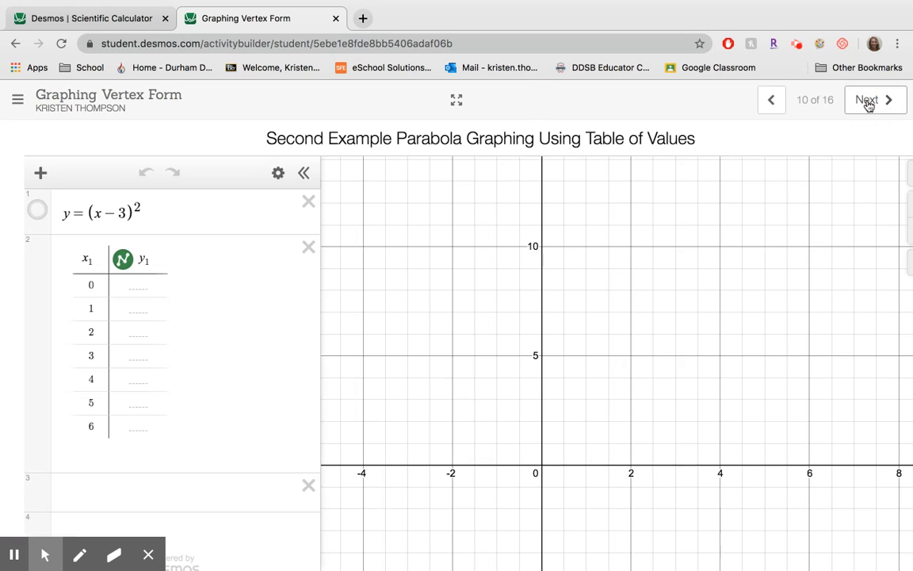
pyautogui.click(114, 287)
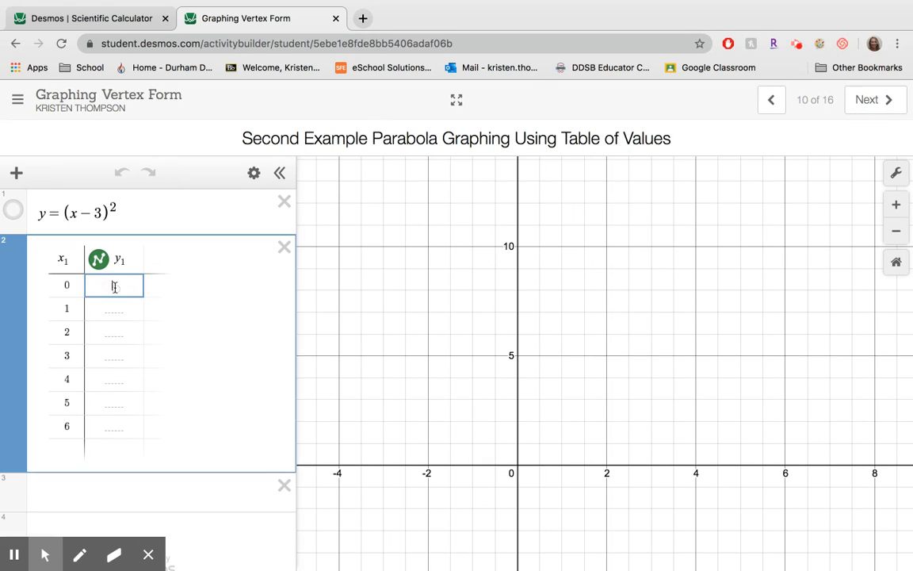
pyautogui.write('9')
pyautogui.click(116, 308)
pyautogui.write('4')
pyautogui.click(116, 331)
pyautogui.write('1')
pyautogui.click(117, 355)
pyautogui.write('0')
# Plot the points for x = 4, 5 and 6 by entering y-values 1, 4 and 9 in the graph's table.
pyautogui.click(116, 379)
pyautogui.write('1')
pyautogui.click(115, 402)
pyautogui.write('4')
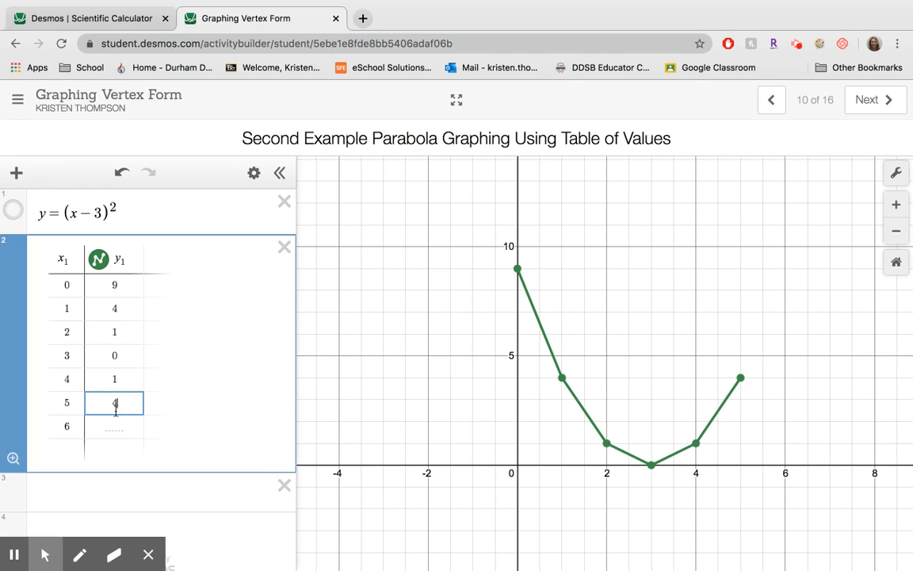
pyautogui.click(116, 428)
pyautogui.write('9')
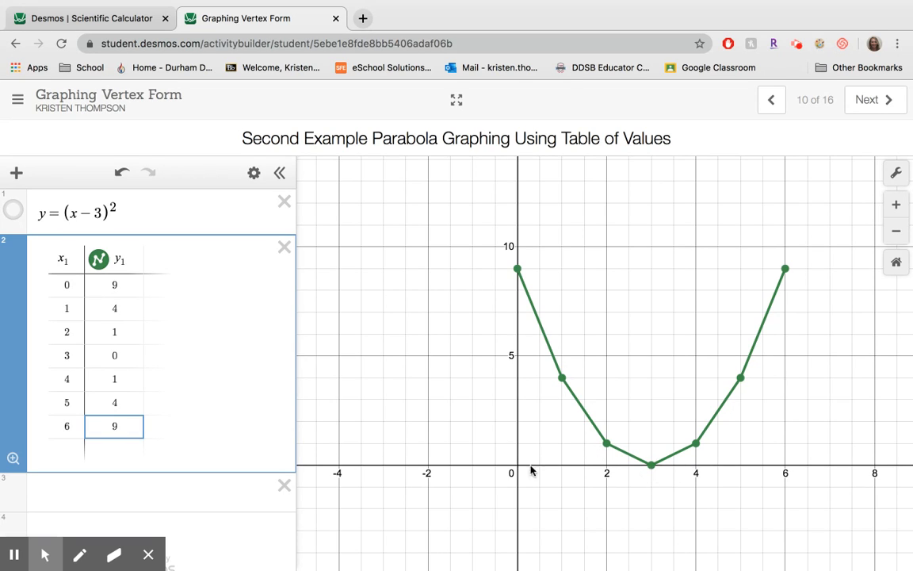
# On activity screen 11, enter (3,0) Up as the second example parabola's vertex and opening direction, and submit it.
pyautogui.click(886, 103)
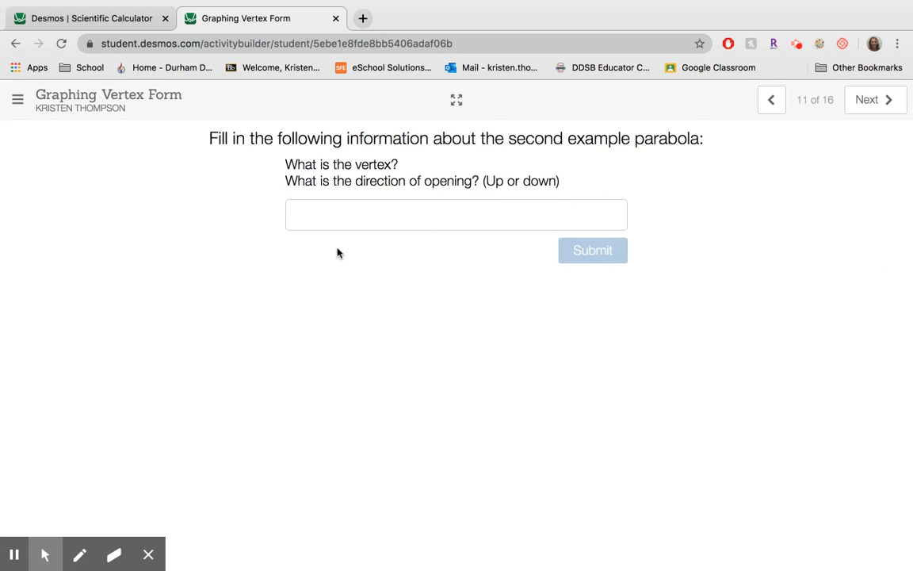
pyautogui.click(388, 210)
pyautogui.write('(')
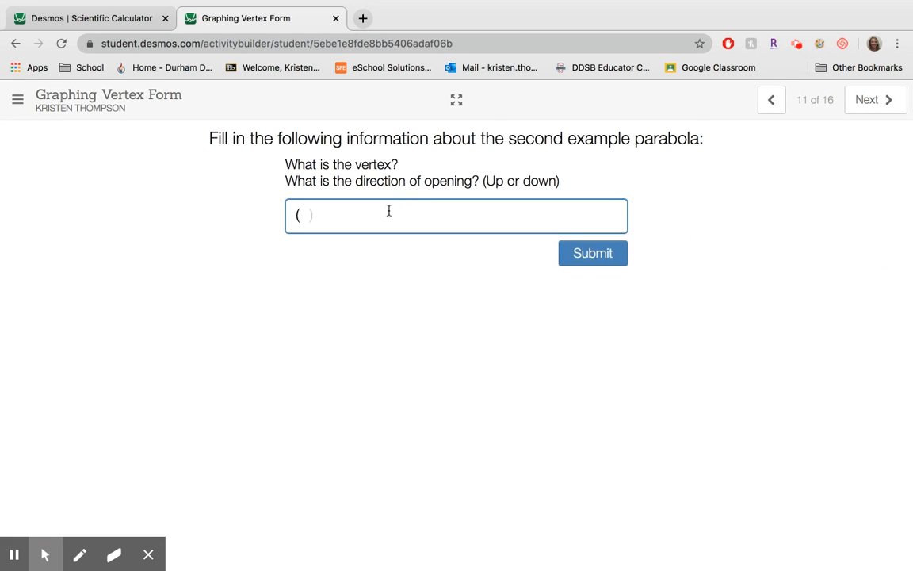
pyautogui.write('3,0) Up')
pyautogui.click(574, 252)
# On activity screen 12, enter Up 1, Up 3 and Up 5 for the three moves right from the vertex.
pyautogui.click(865, 102)
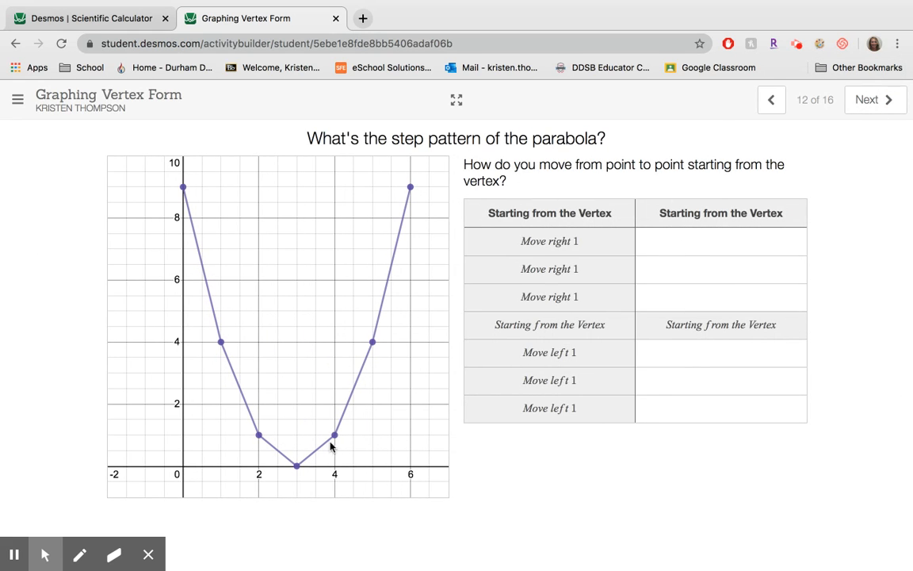
pyautogui.click(692, 250)
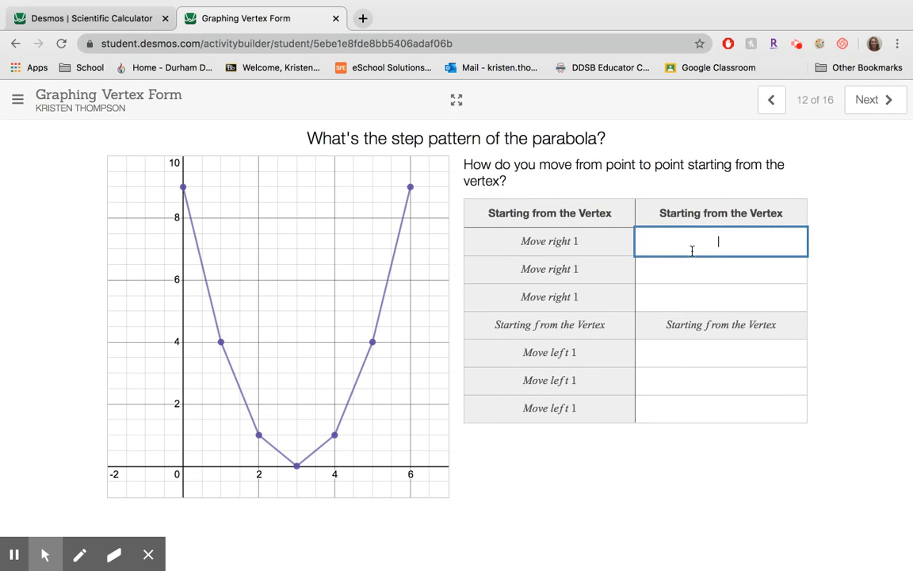
pyautogui.write('Up 1')
pyautogui.click(700, 274)
pyautogui.write('Up 3')
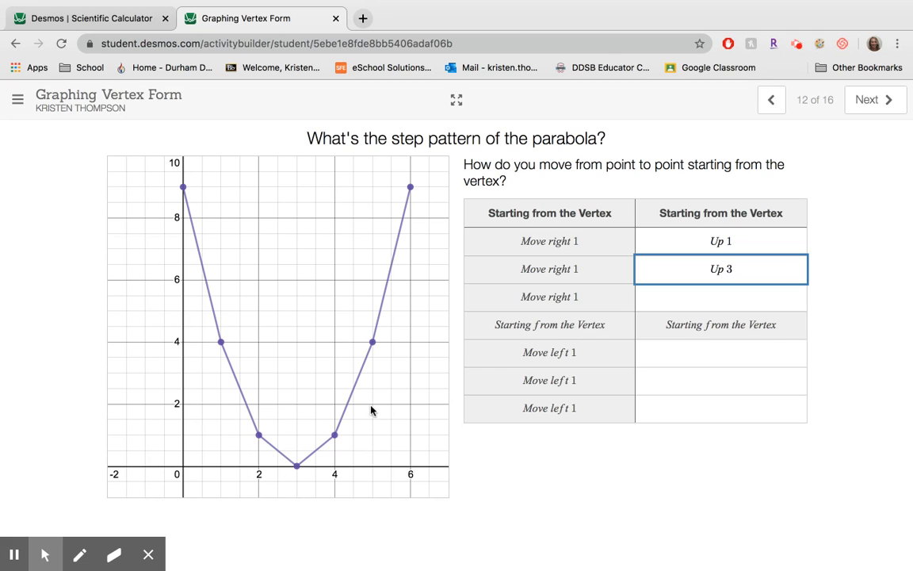
pyautogui.click(706, 305)
pyautogui.write('Up')
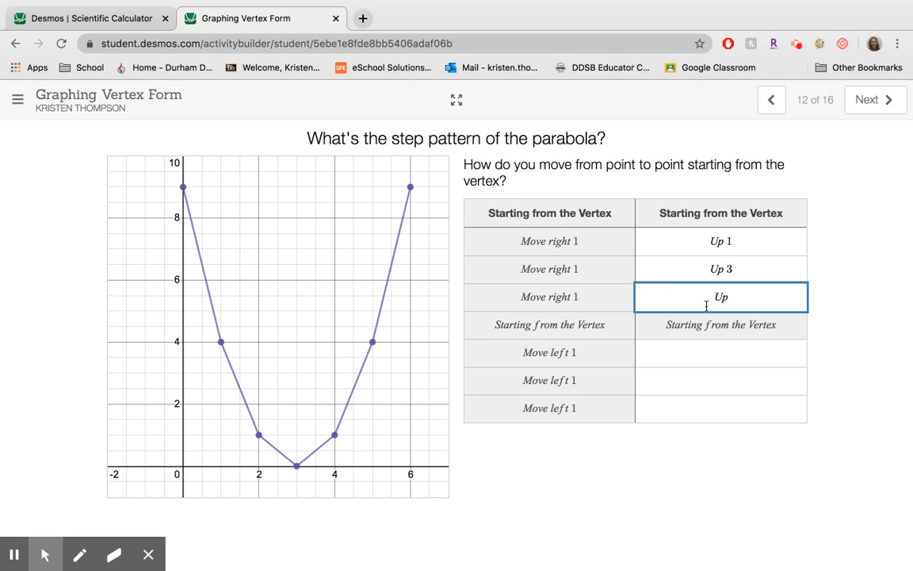
pyautogui.write(' 5')
# Enter Up 1, Up 3 and Up 5 for the three moves left from the vertex in the step pattern table.
pyautogui.click(760, 351)
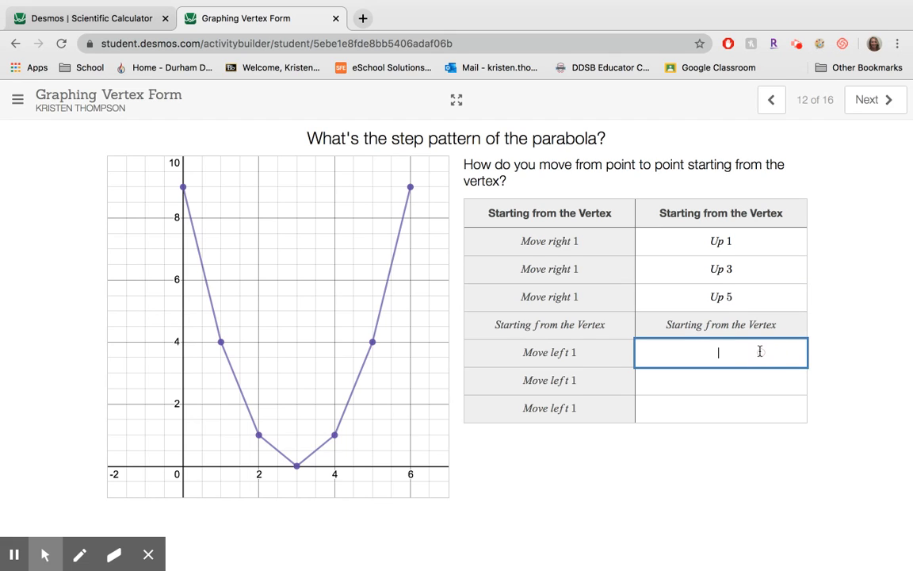
pyautogui.write('Up 1')
pyautogui.click(754, 382)
pyautogui.write('Up 3')
pyautogui.click(744, 409)
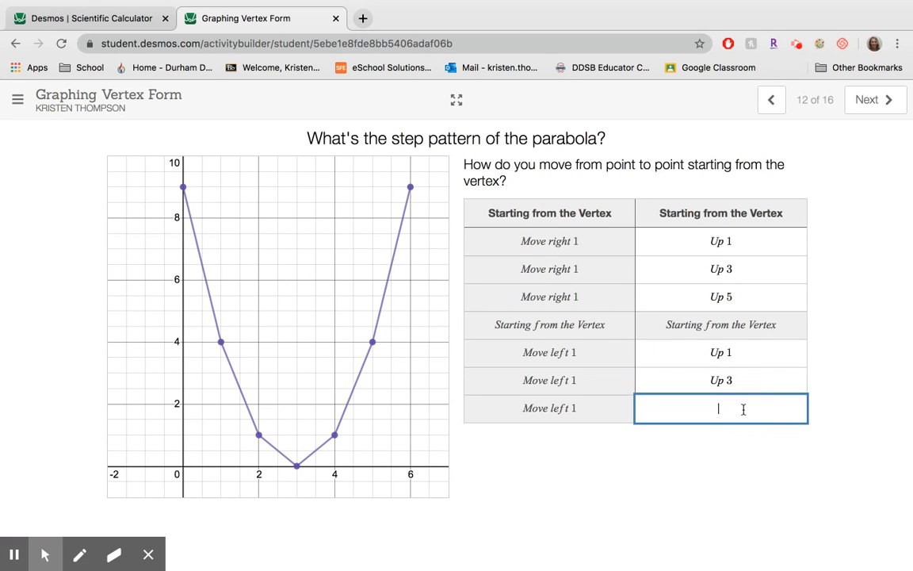
pyautogui.write('Up 5')
# On activity screen 13, evaluate −3(−3)² in the scientific calculator and enter -27 as the y-value for x = -3 in the third example's table.
pyautogui.click(871, 99)
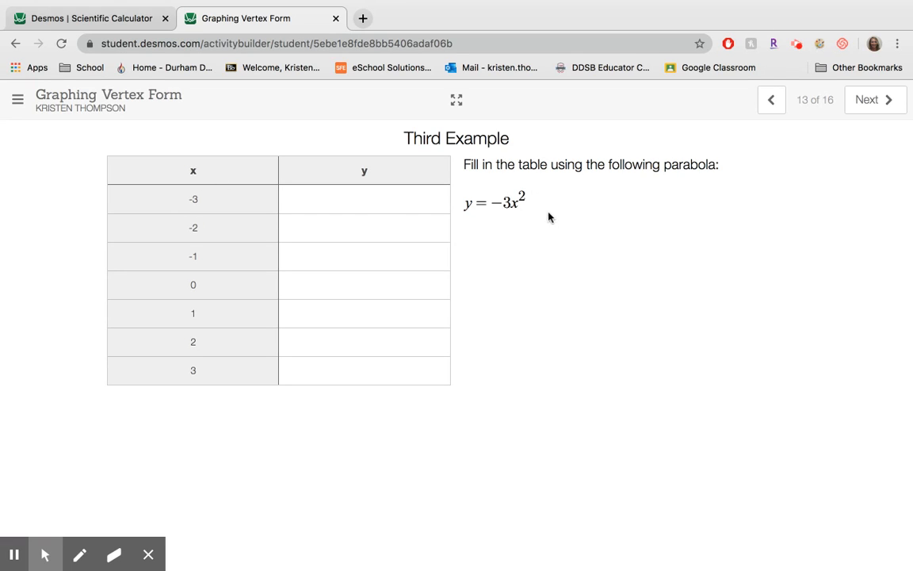
pyautogui.click(142, 16)
pyautogui.moveTo(357, 332); pyautogui.dragTo(241, 334)
pyautogui.press('BackSpace')
pyautogui.write('-3')
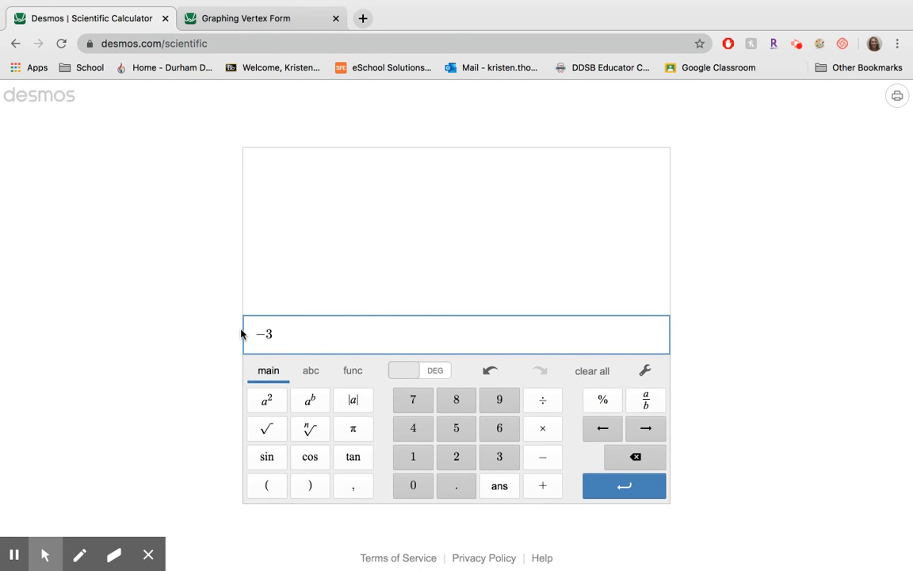
pyautogui.write('(-3')
pyautogui.click(267, 400)
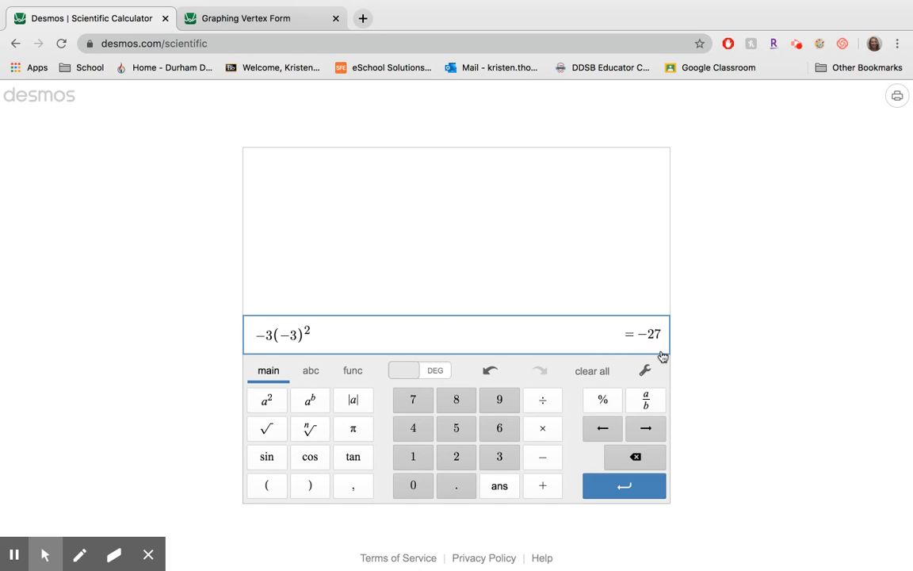
pyautogui.click(255, 19)
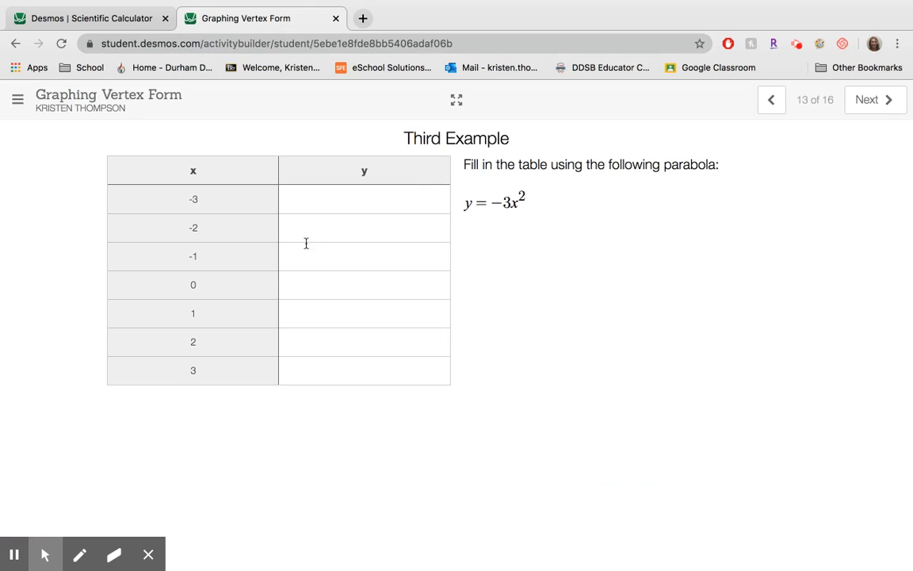
pyautogui.click(326, 204)
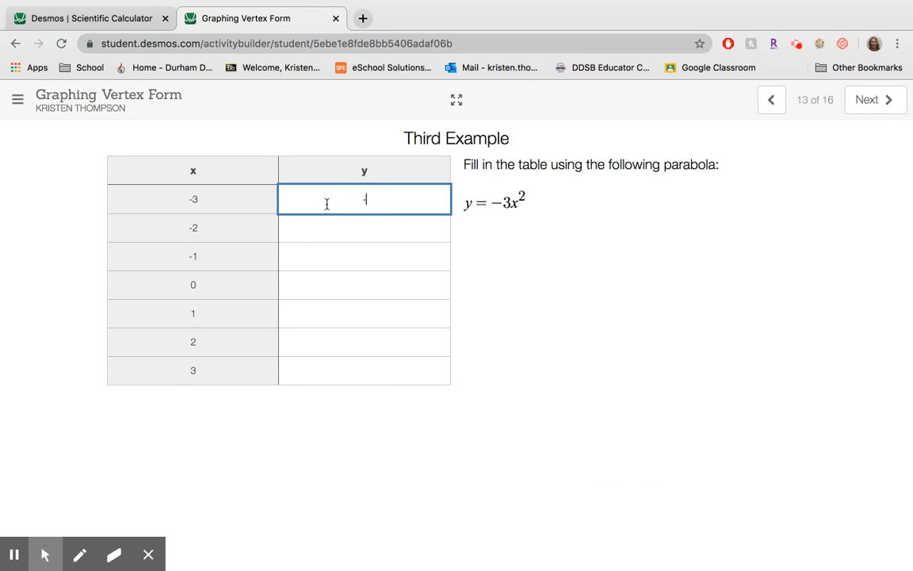
pyautogui.write('27')
# Evaluate −3(−2)² in the scientific calculator and enter -12 as the y-value for x = -2 in the activity table.
pyautogui.click(356, 229)
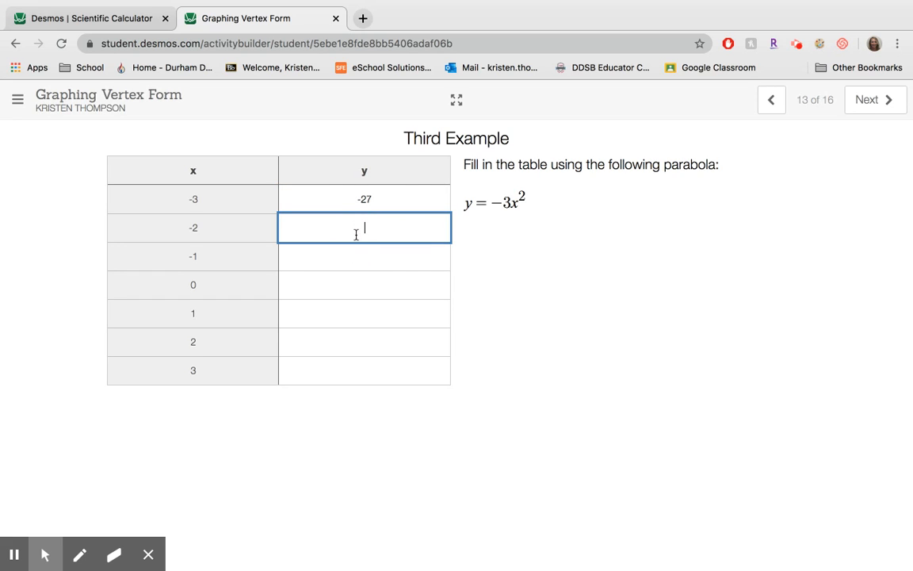
pyautogui.click(93, 12)
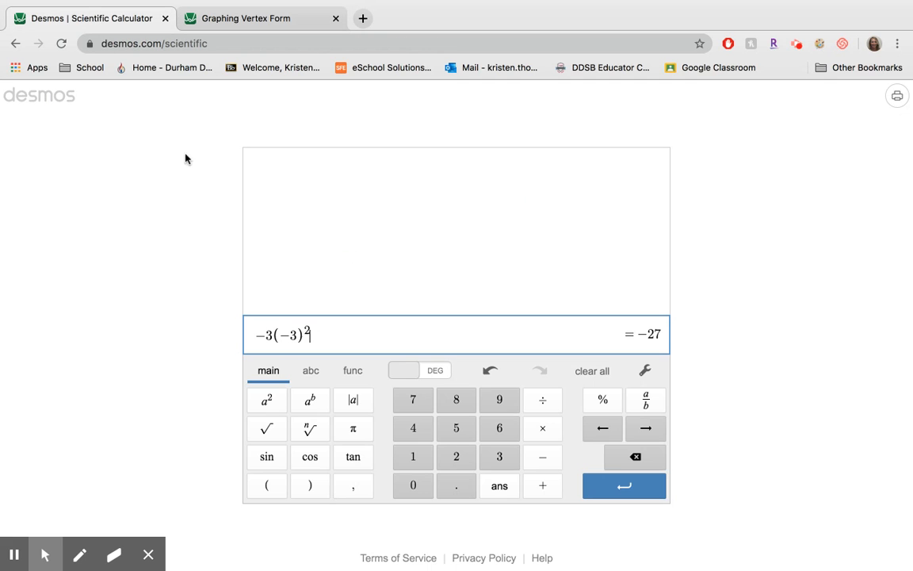
pyautogui.click(295, 334)
pyautogui.press('BackSpace')
pyautogui.write('2')
pyautogui.click(240, 20)
pyautogui.click(350, 256)
pyautogui.click(353, 238)
pyautogui.write('-12')
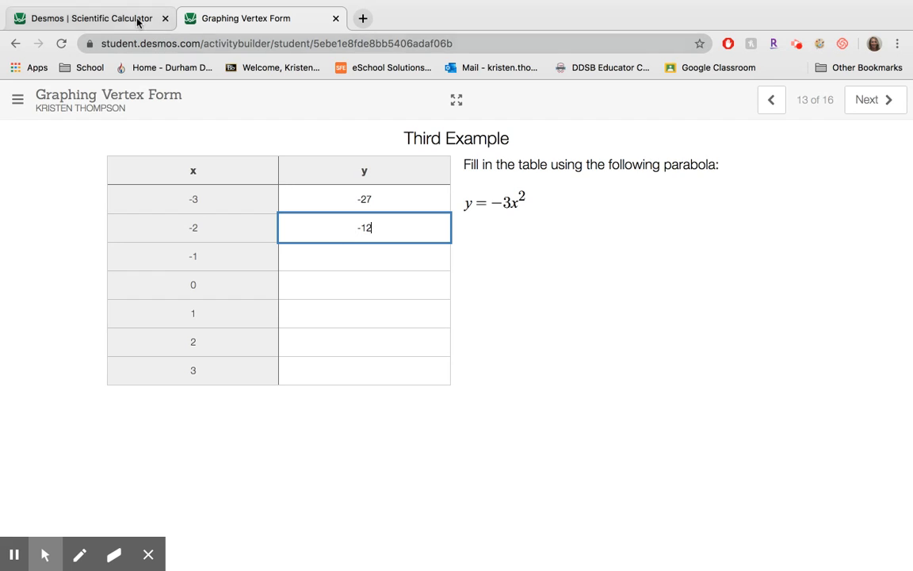
# Evaluate −3(−1)² in the scientific calculator and enter -3 as the y-value for x = -1 in the activity table.
pyautogui.click(143, 19)
pyautogui.click(294, 332)
pyautogui.press('BackSpace')
pyautogui.write('1')
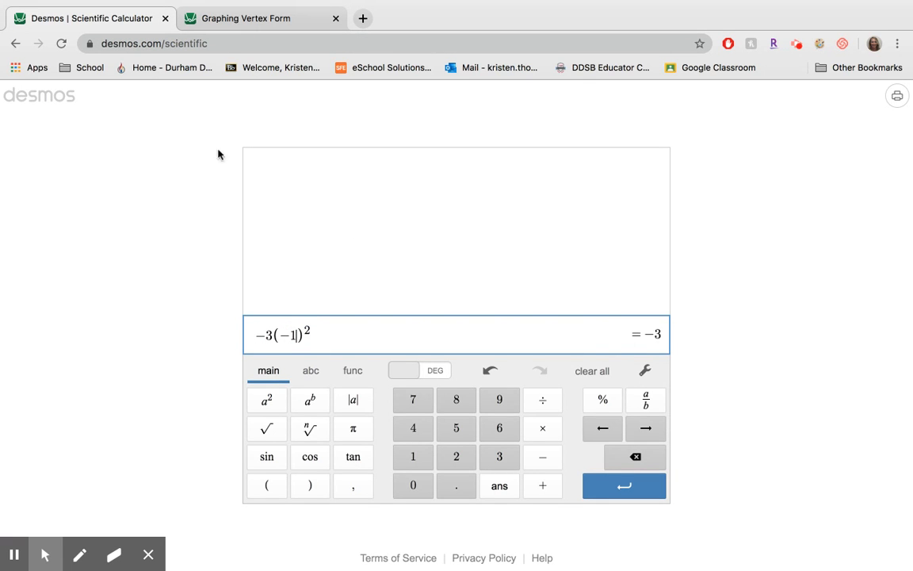
pyautogui.click(254, 18)
pyautogui.click(355, 260)
pyautogui.write('-3')
# Evaluate −3(0)² in the scientific calculator and enter 0 as the y-value for x = 0 in the activity table.
pyautogui.click(95, 19)
pyautogui.click(294, 335)
pyautogui.press('BackSpace')
pyautogui.press('BackSpace')
pyautogui.write('0')
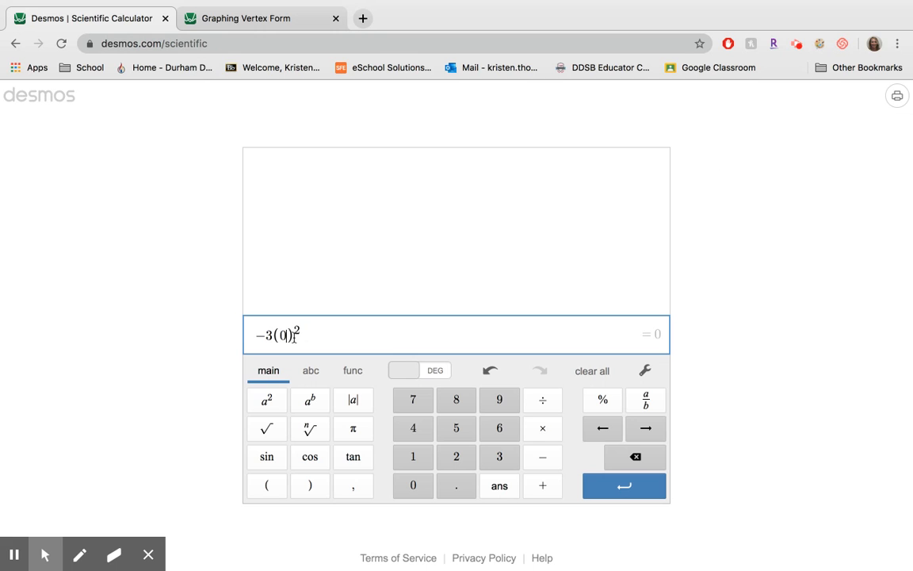
pyautogui.click(200, 24)
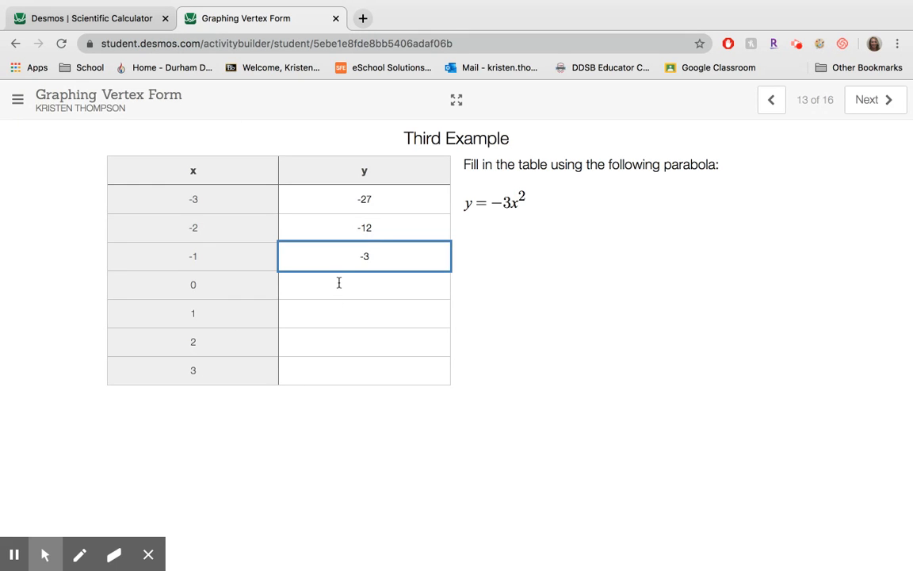
pyautogui.click(338, 283)
pyautogui.write('0')
# In the scientific calculator, evaluate −3x² for x = 1, 2 and 3 in turn by replacing the number in the parentheses.
pyautogui.click(103, 23)
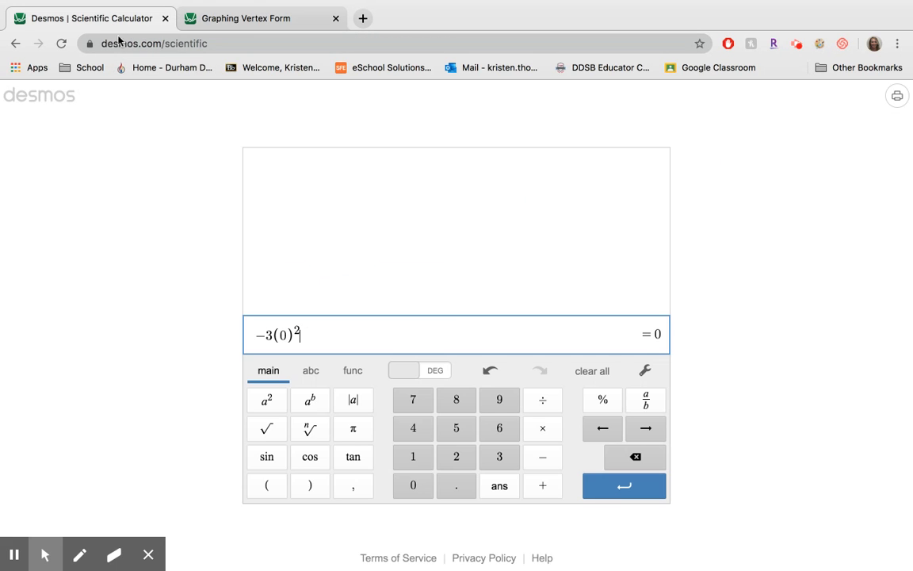
pyautogui.click(285, 336)
pyautogui.press('BackSpace')
pyautogui.write('1')
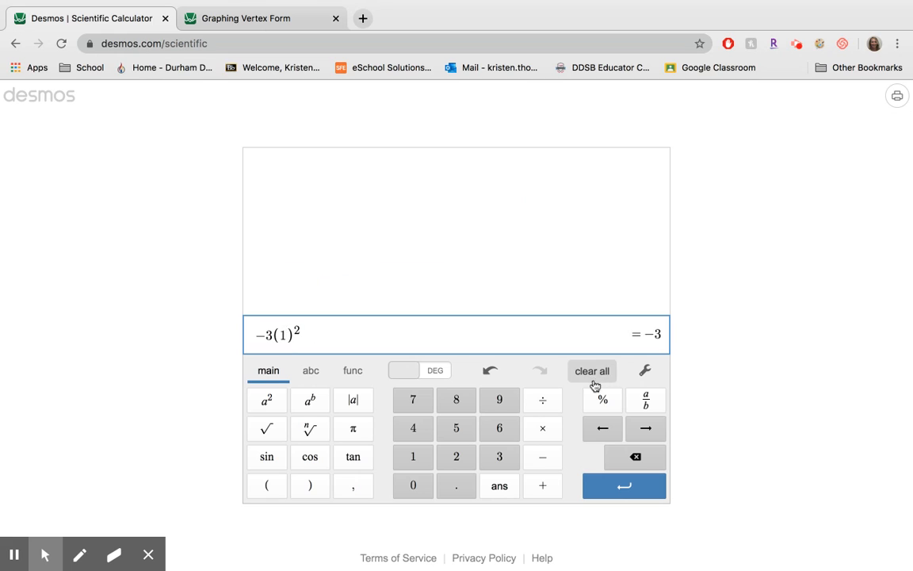
pyautogui.press('BackSpace')
pyautogui.write('2')
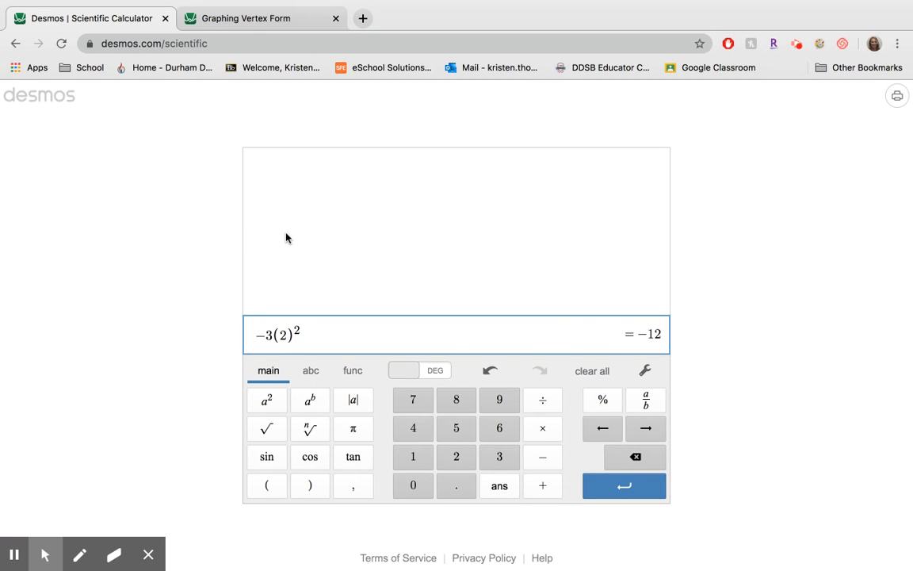
pyautogui.press('BackSpace')
pyautogui.write('3')
pyautogui.moveTo(265, 31)
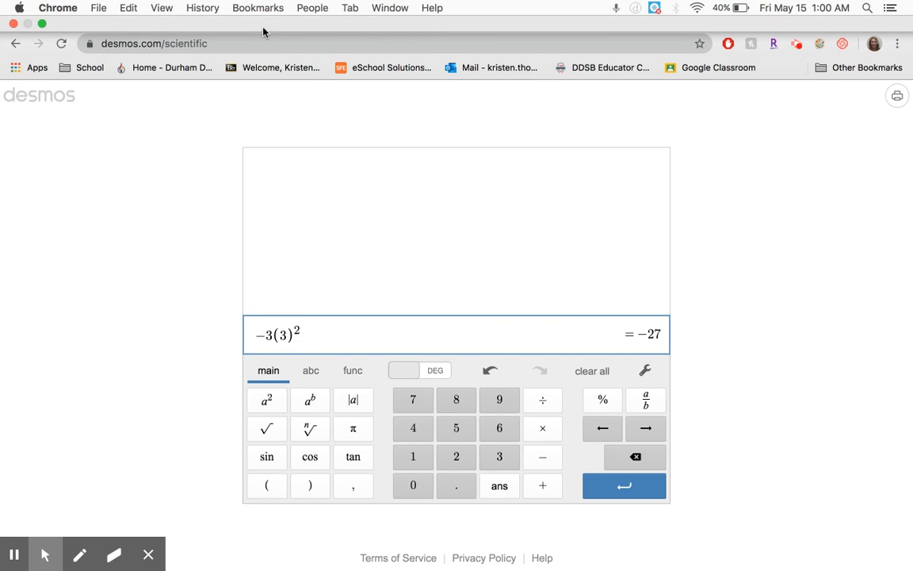
# Return to the activity and enter y-values -3, -12 and -27 for x = 1, 2 and 3 in the third example's table.
pyautogui.click(238, 51)
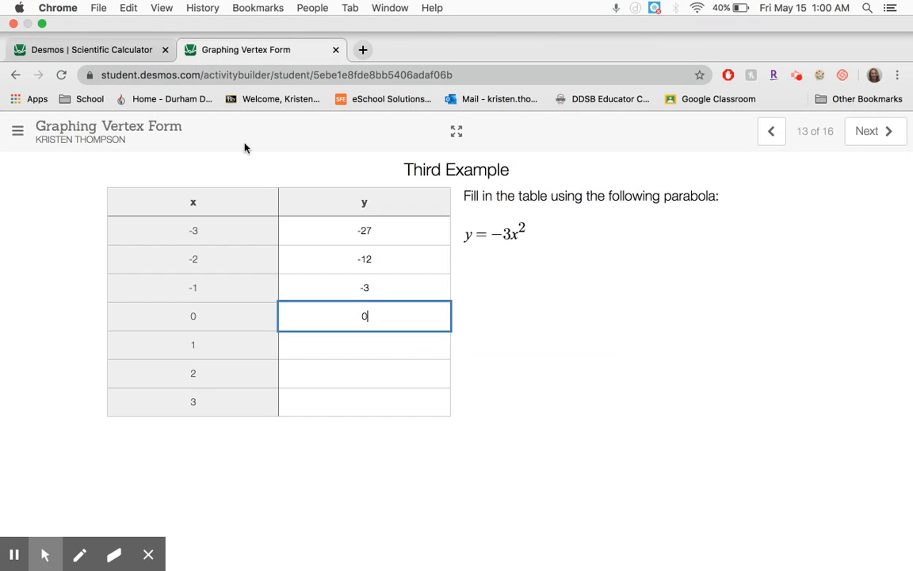
pyautogui.click(365, 317)
pyautogui.write('-3')
pyautogui.click(371, 340)
pyautogui.write('-12')
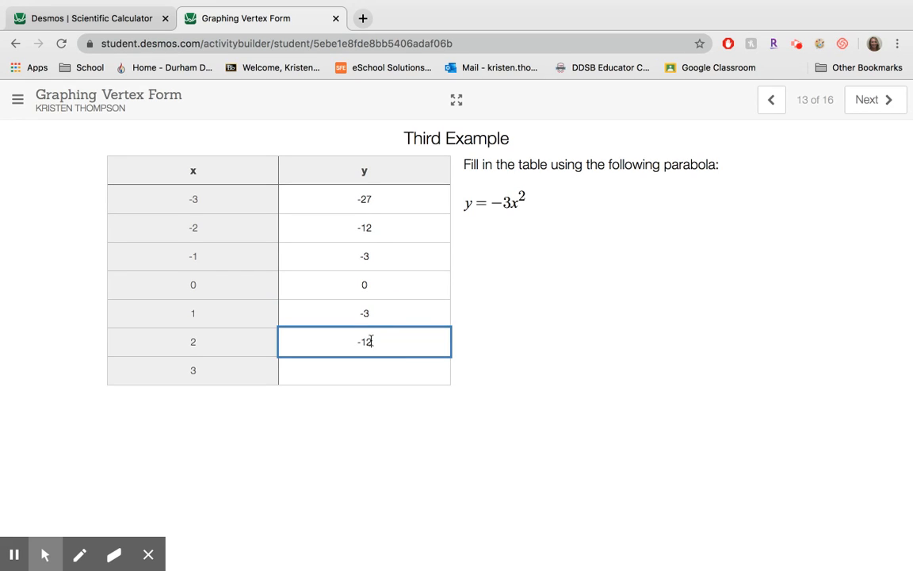
pyautogui.click(369, 378)
pyautogui.write('-27')
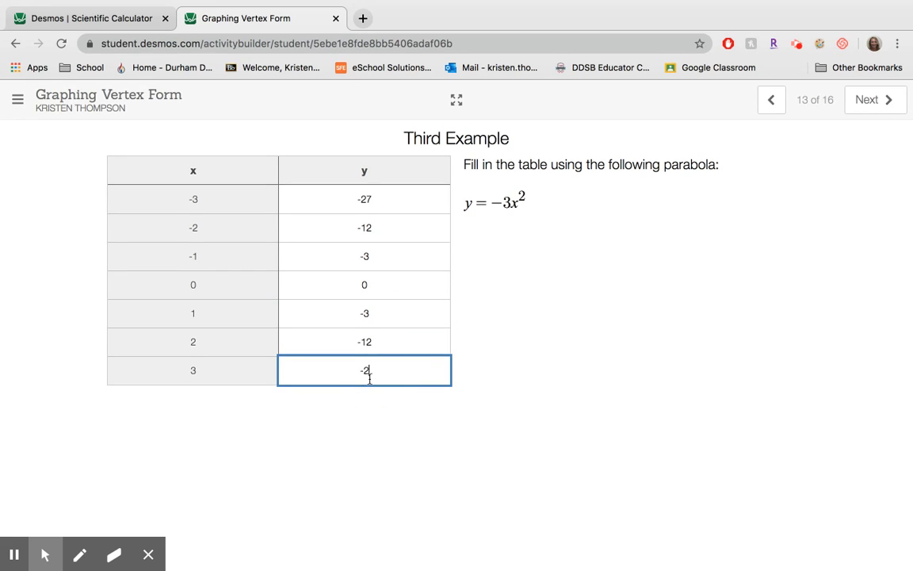
# On activity screen 14, plot the points for x = -3, -2 and -1 by entering y-values -27, -12 and -3 in the graph's table.
pyautogui.click(862, 100)
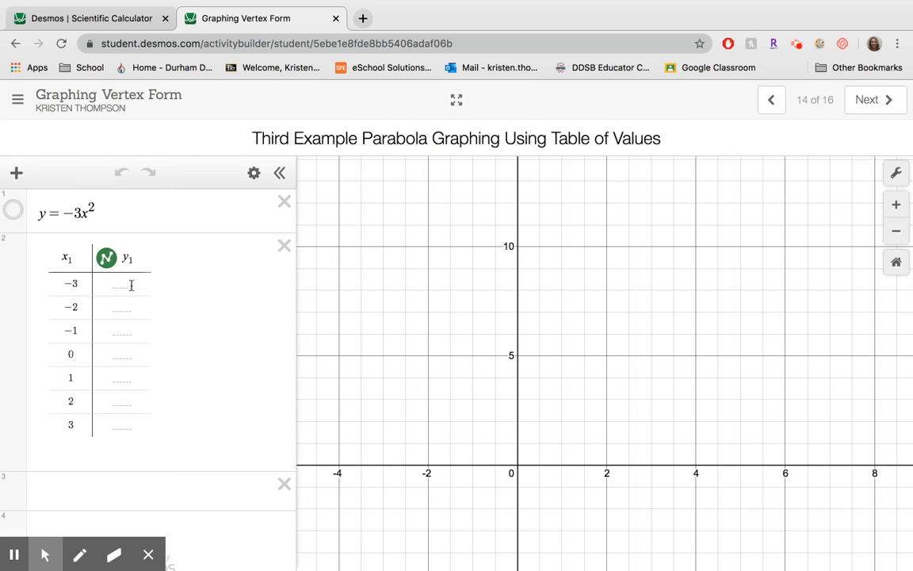
pyautogui.click(125, 285)
pyautogui.write('-27')
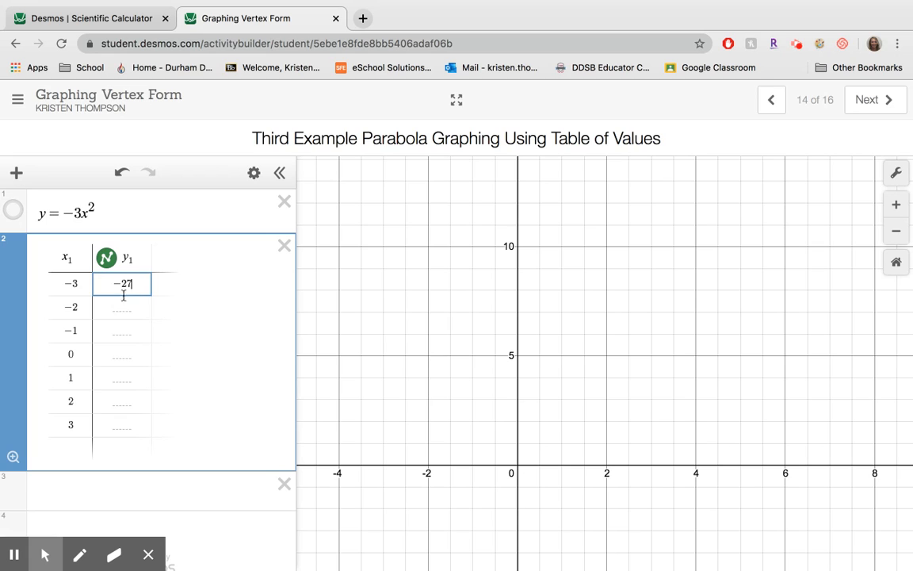
pyautogui.click(123, 305)
pyautogui.write('-12')
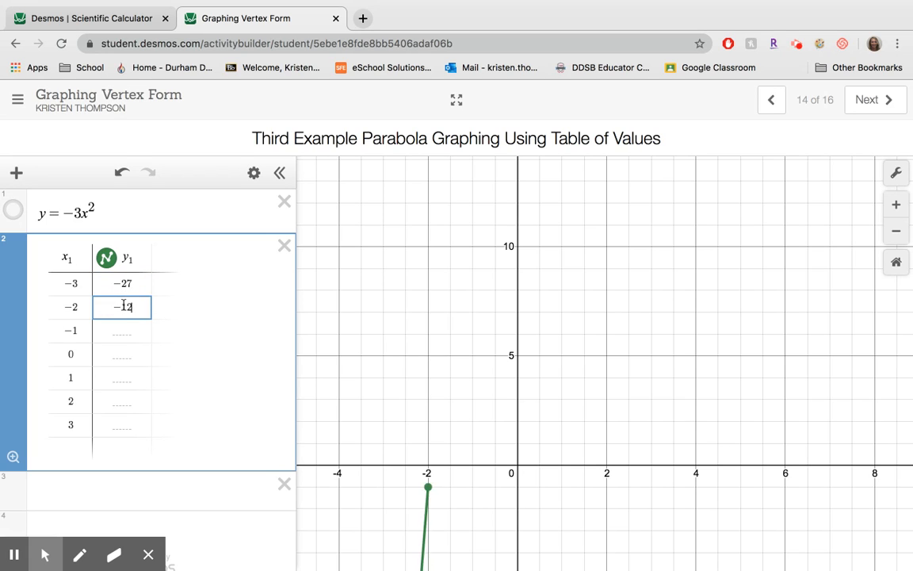
pyautogui.click(125, 339)
pyautogui.write('-3')
# Plot the points for x = 0, 1, 2 and 3 by entering y-values 0, -3, -12 and -27 in the graph's table.
pyautogui.click(125, 355)
pyautogui.write('0')
pyautogui.click(125, 380)
pyautogui.write('-3')
pyautogui.click(123, 403)
pyautogui.write('-12')
pyautogui.click(124, 426)
pyautogui.write('-2')
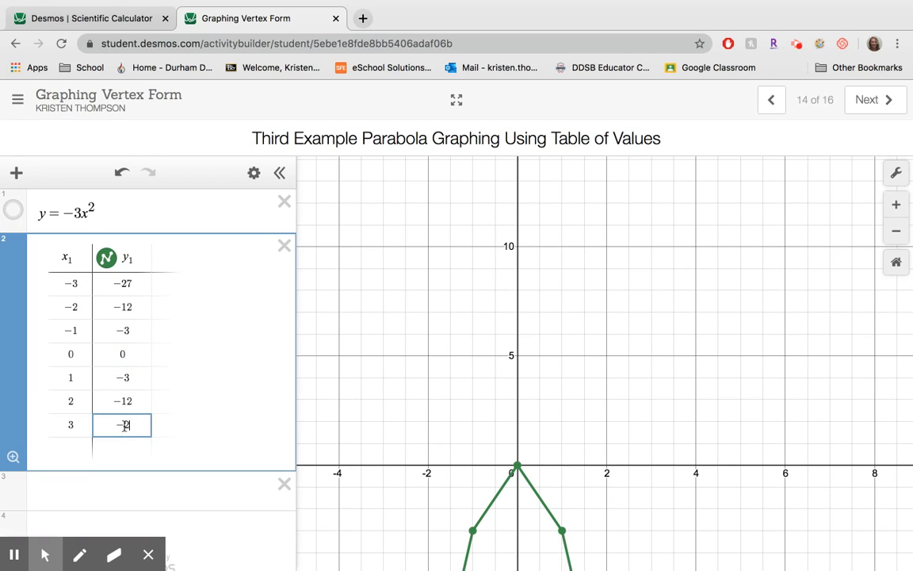
pyautogui.write('7')
# Examine the whole plotted parabola of y = −3x², including its vertex, direction of opening and outermost points.
pyautogui.moveTo(469, 356); pyautogui.dragTo(474, 320)
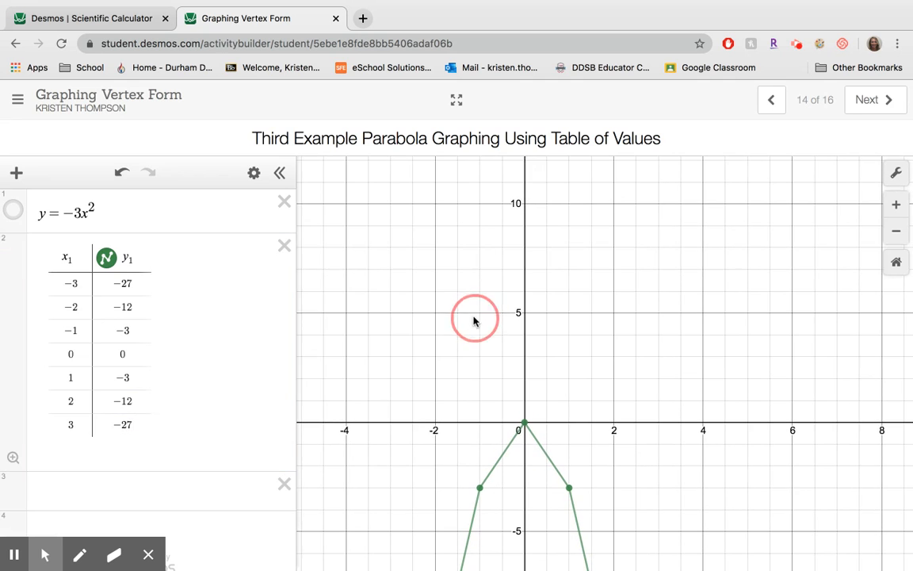
pyautogui.moveTo(469, 443); pyautogui.dragTo(469, 275)
pyautogui.moveTo(416, 466); pyautogui.dragTo(406, 388)
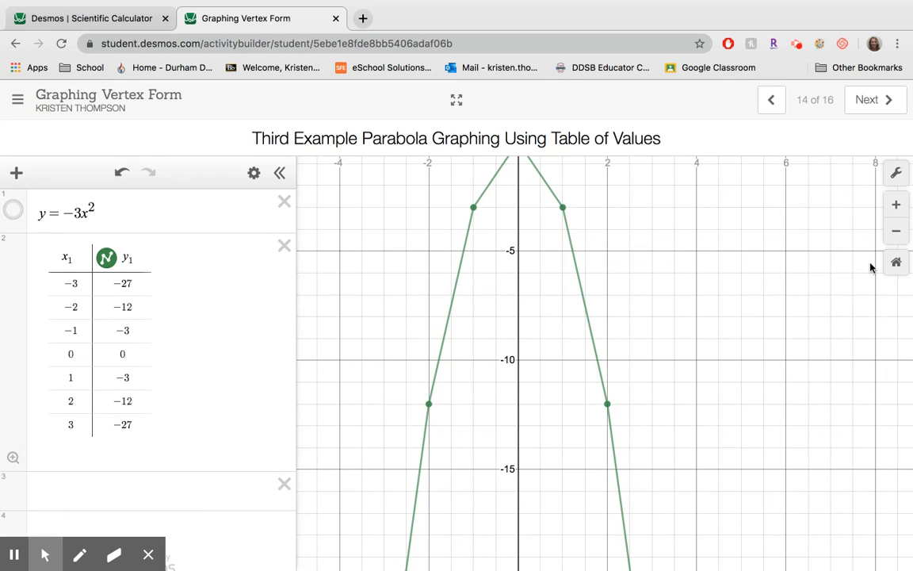
pyautogui.moveTo(593, 267); pyautogui.dragTo(595, 307)
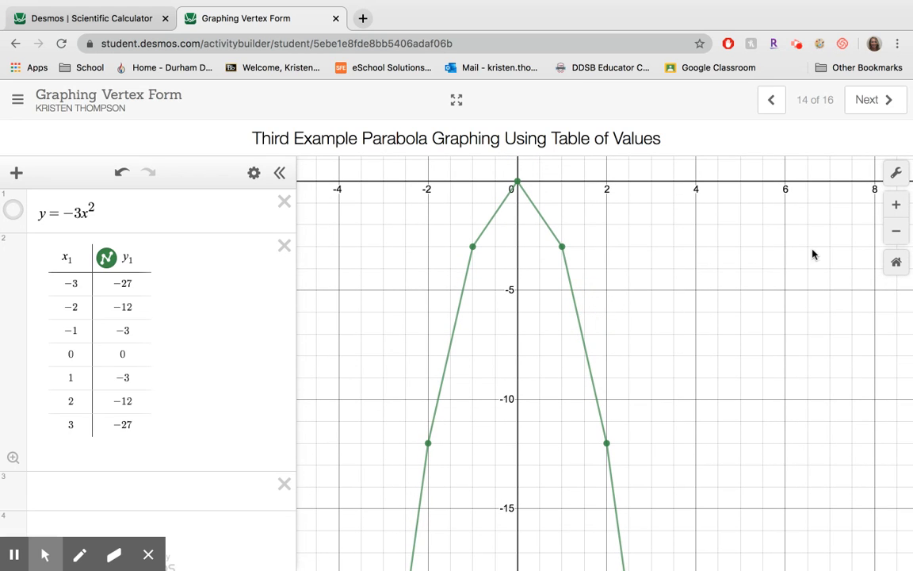
pyautogui.click(895, 233)
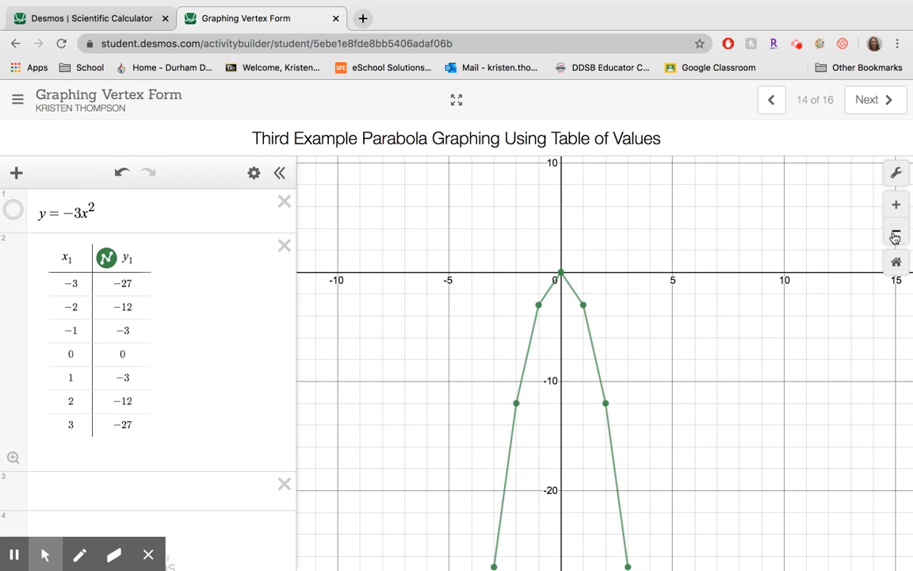
pyautogui.click(895, 233)
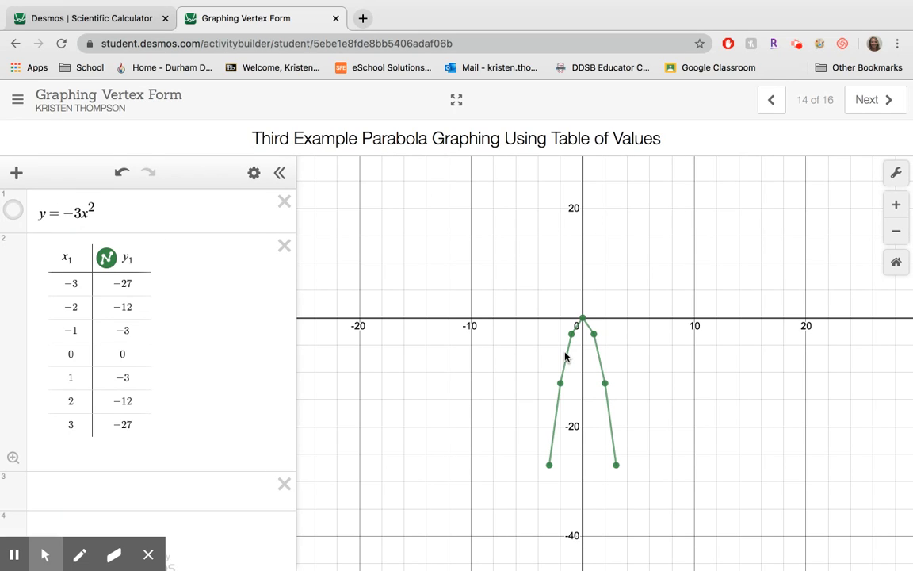
pyautogui.click(895, 204)
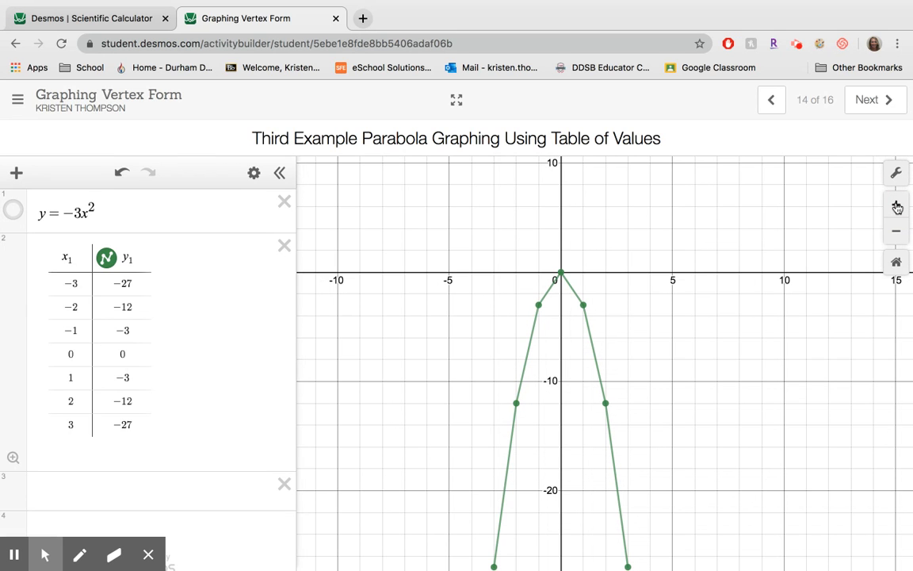
pyautogui.click(897, 206)
pyautogui.moveTo(546, 241); pyautogui.dragTo(545, 306)
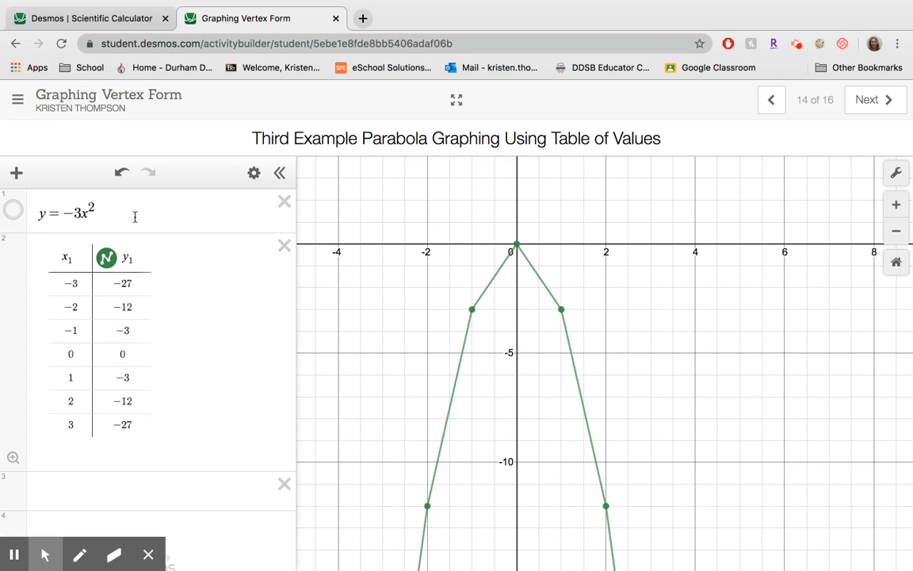
# On activity screen 15, enter (0,0) down as the third example parabola's vertex and opening direction, and submit it.
pyautogui.click(876, 100)
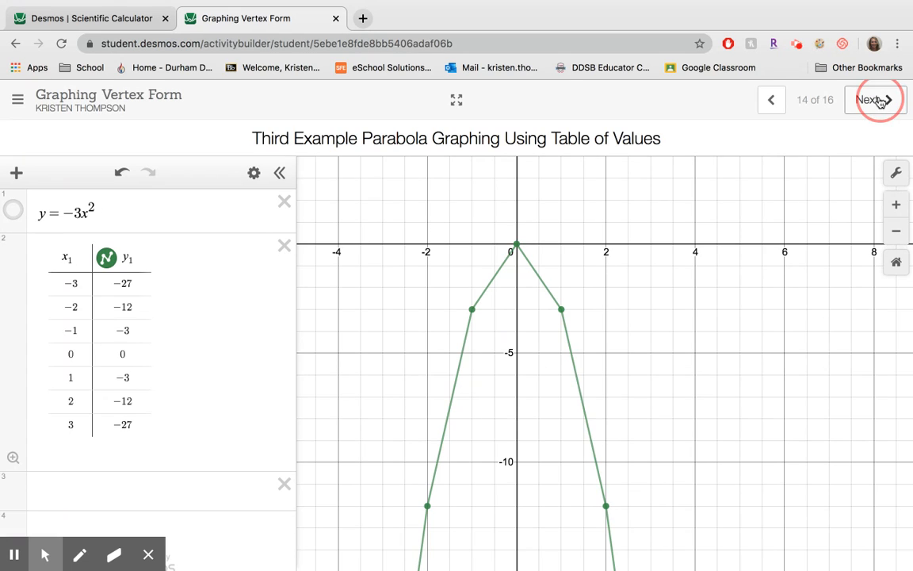
pyautogui.click(389, 216)
pyautogui.write('(')
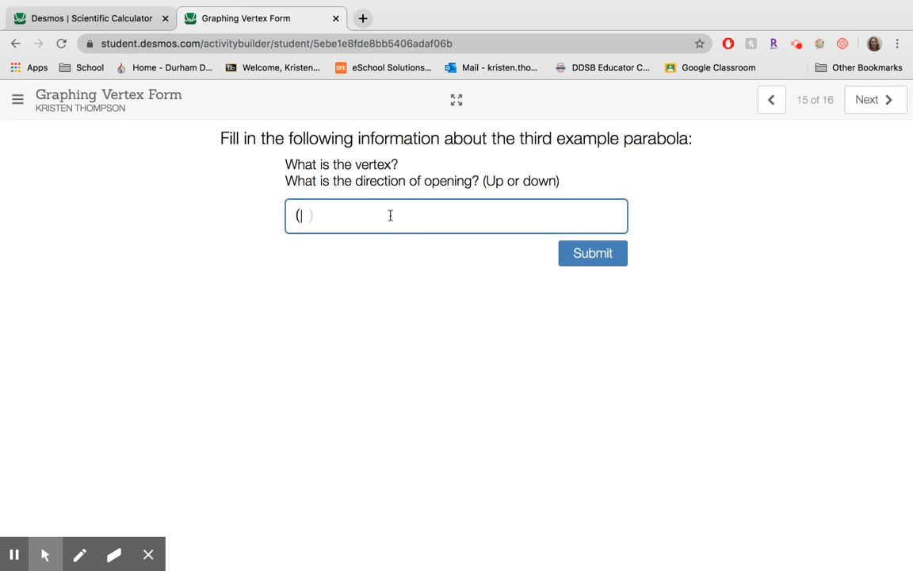
pyautogui.write('0,0) down')
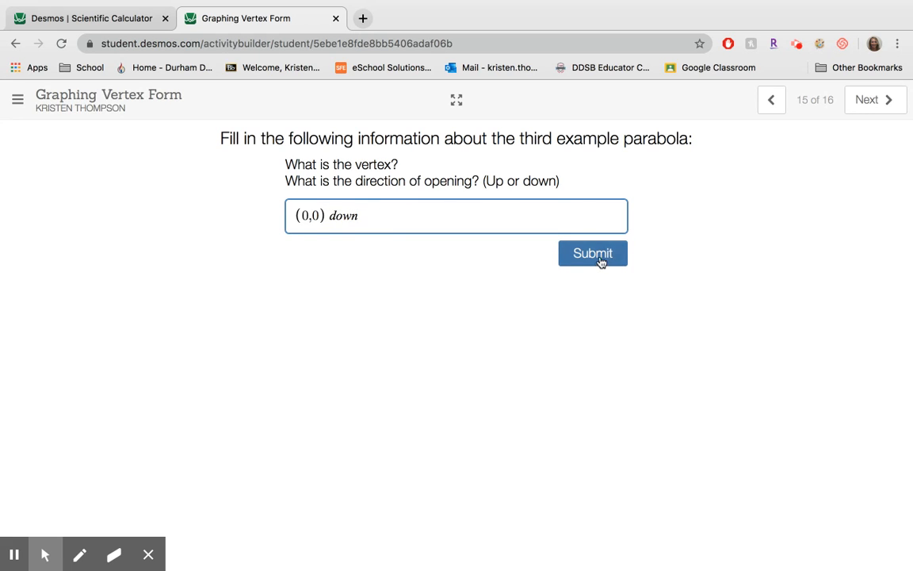
pyautogui.click(603, 255)
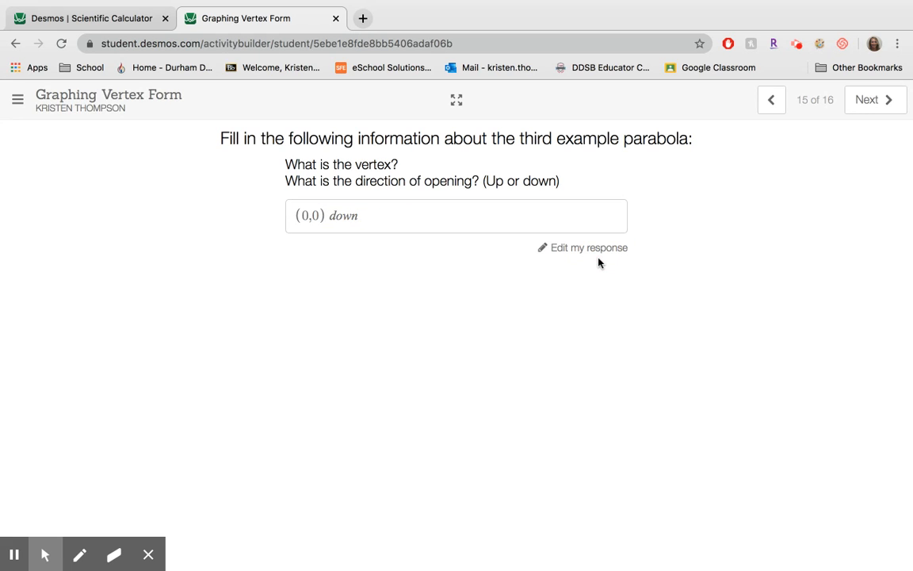
# On activity screen 16, enter down 3, down 9 and down 15 for the three moves right from the vertex.
pyautogui.click(866, 104)
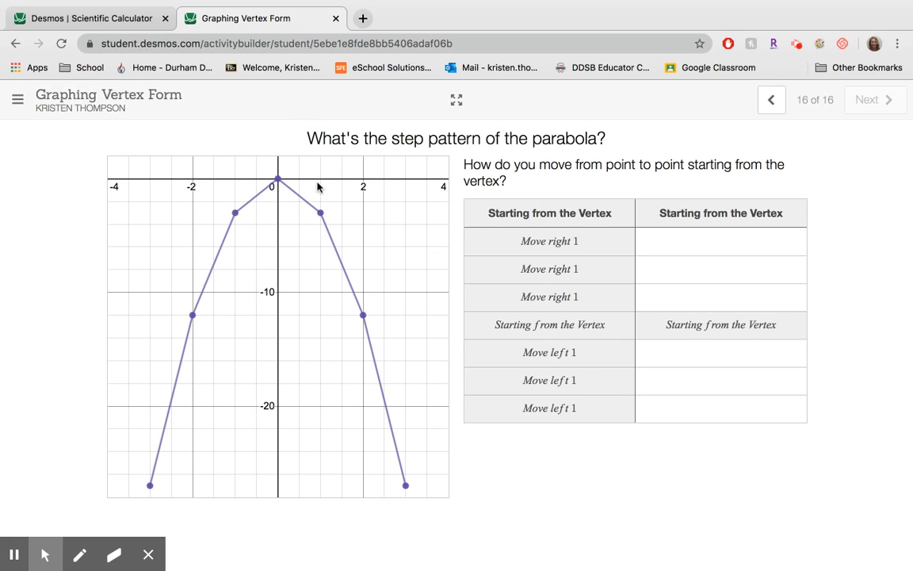
pyautogui.click(715, 243)
pyautogui.write('down 3')
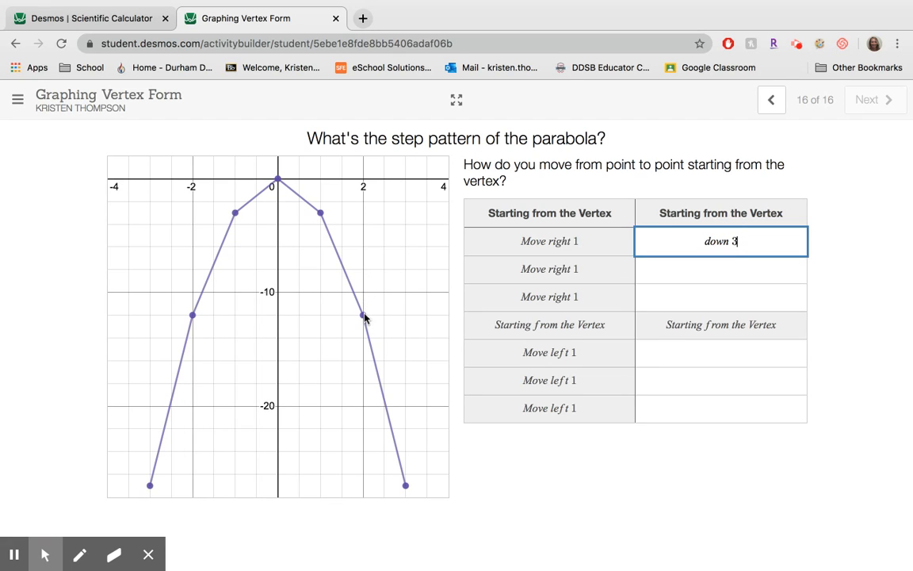
pyautogui.click(689, 280)
pyautogui.write('do')
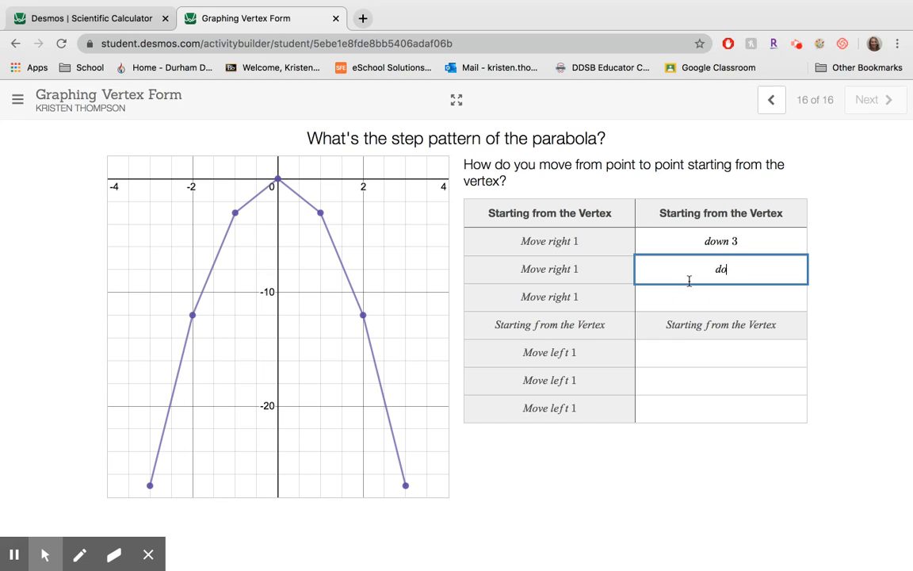
pyautogui.write('wn 9')
pyautogui.click(736, 296)
pyautogui.write('down 15')
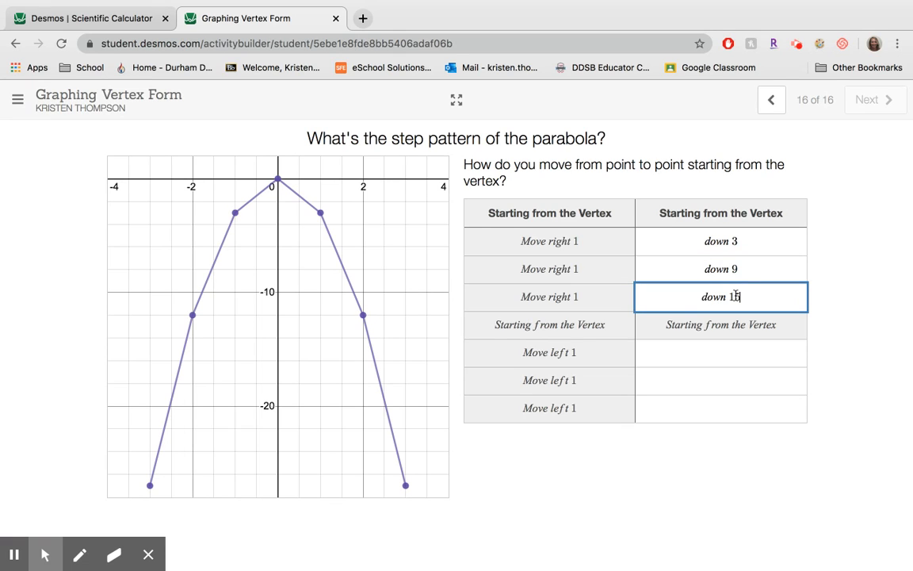
# Enter down 3, down 9 and down 15 for the three moves left from the vertex in the step pattern table.
pyautogui.click(747, 352)
pyautogui.write('down 3')
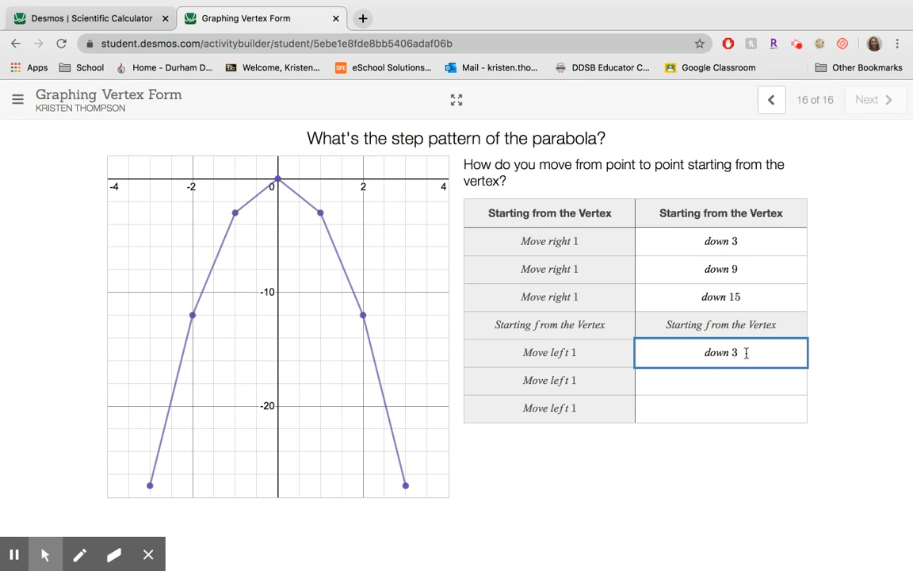
pyautogui.click(709, 381)
pyautogui.write('down 9')
pyautogui.click(697, 413)
pyautogui.write('down 15')
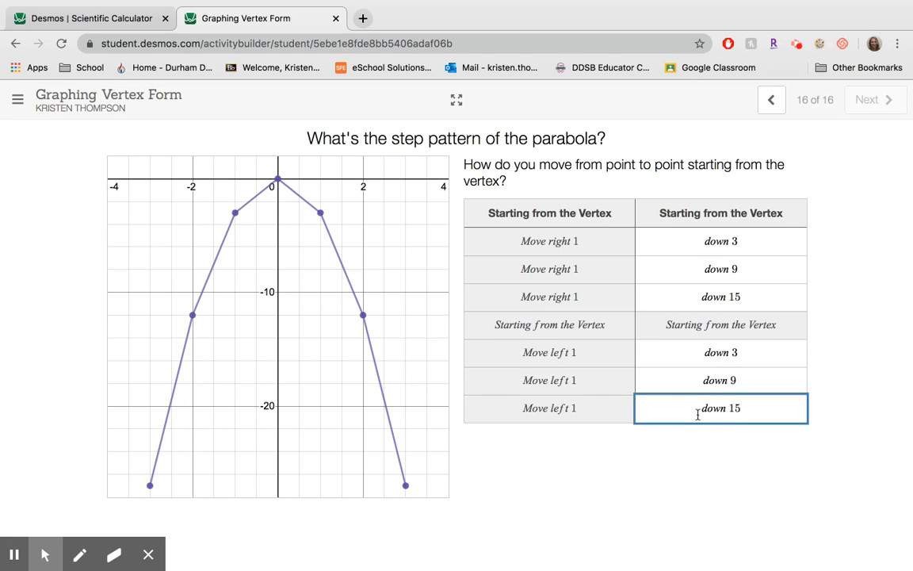
pyautogui.click(642, 464)
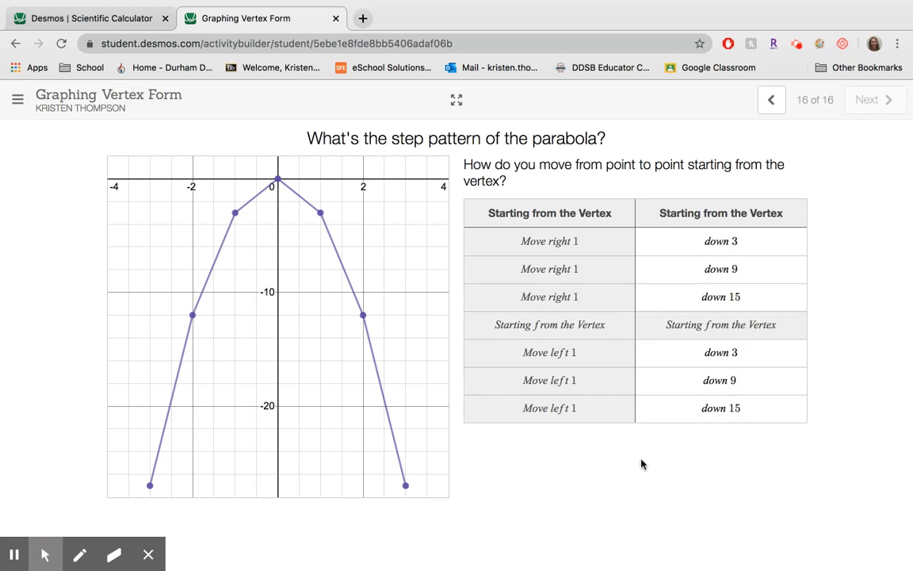